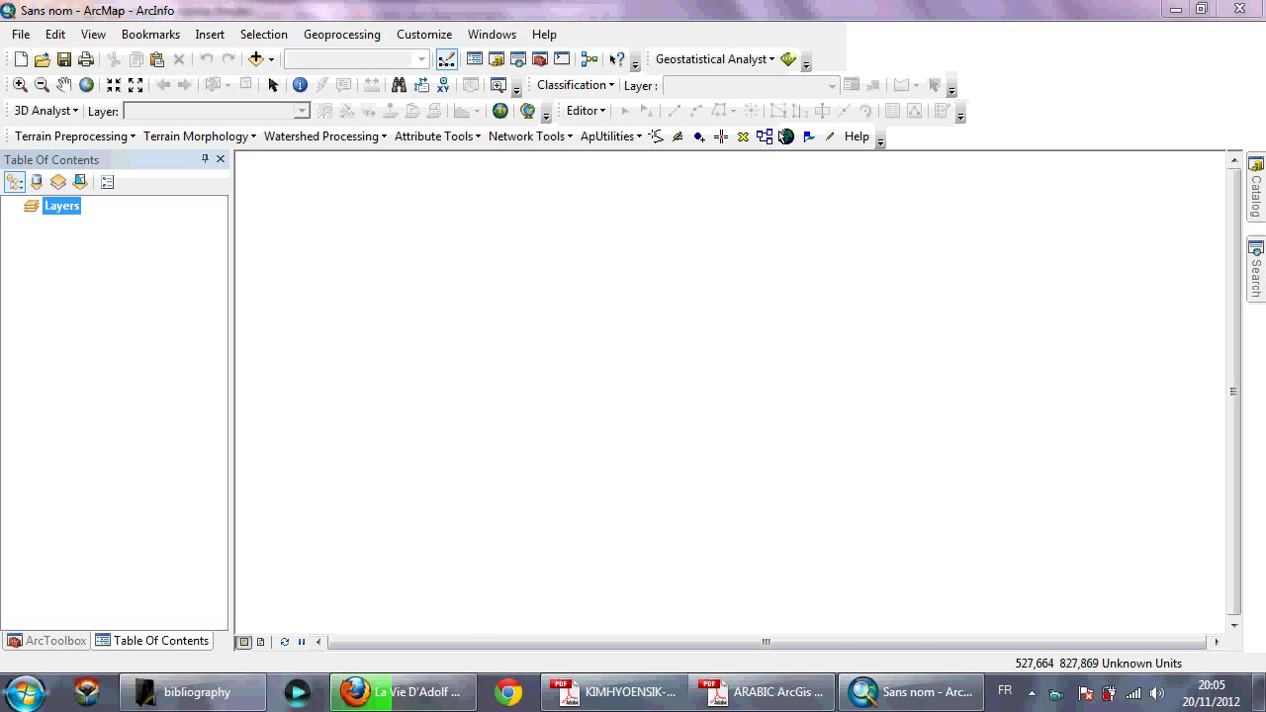
# Minimize the untitled, empty ArcMap document with Show Desktop to reveal the desktop
pyautogui.moveTo(771, 691)
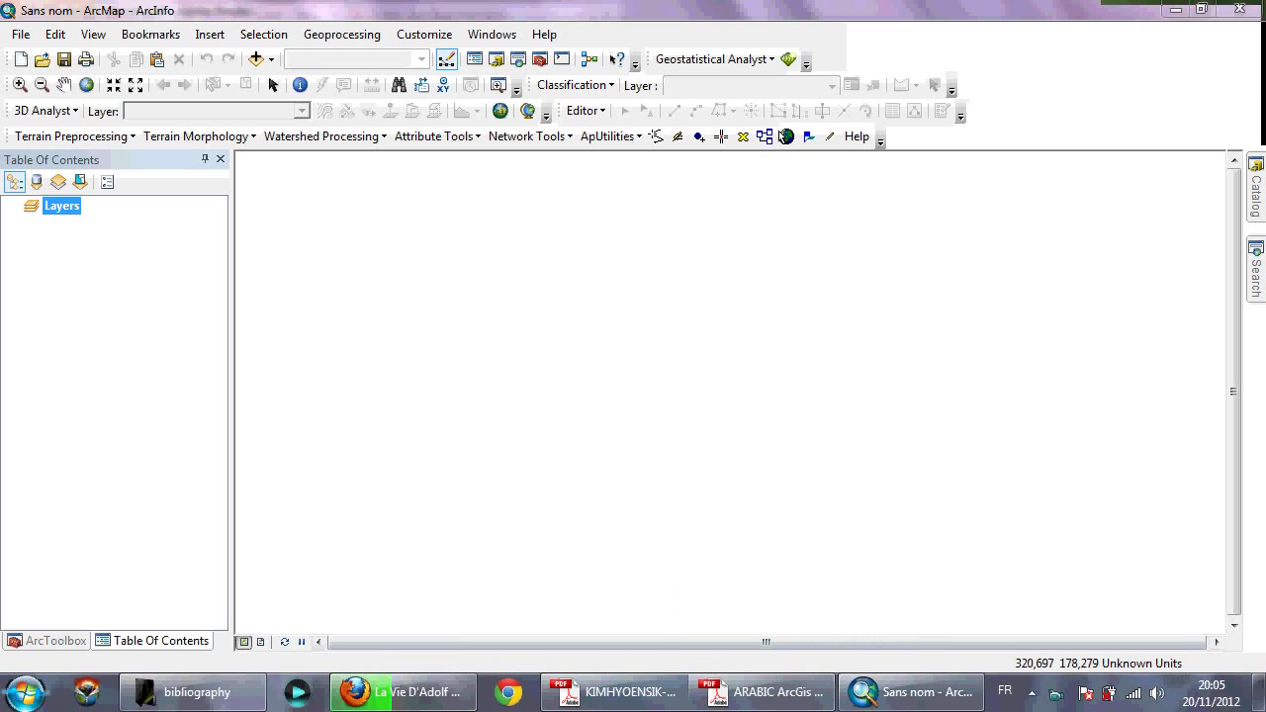
pyautogui.click(1211, 692)
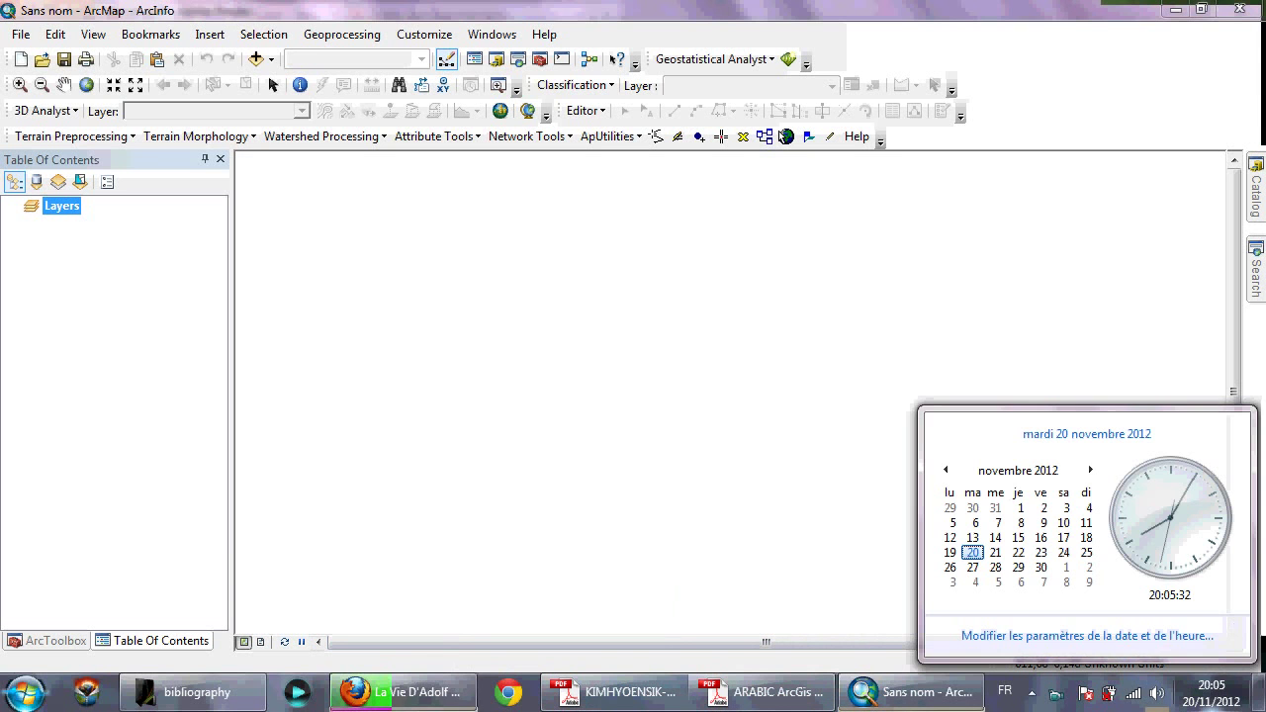
# Open bureau > N-30-30 BECHAR and drag N-30-30_loc.sid into ArcMap
pyautogui.click(1262, 693)
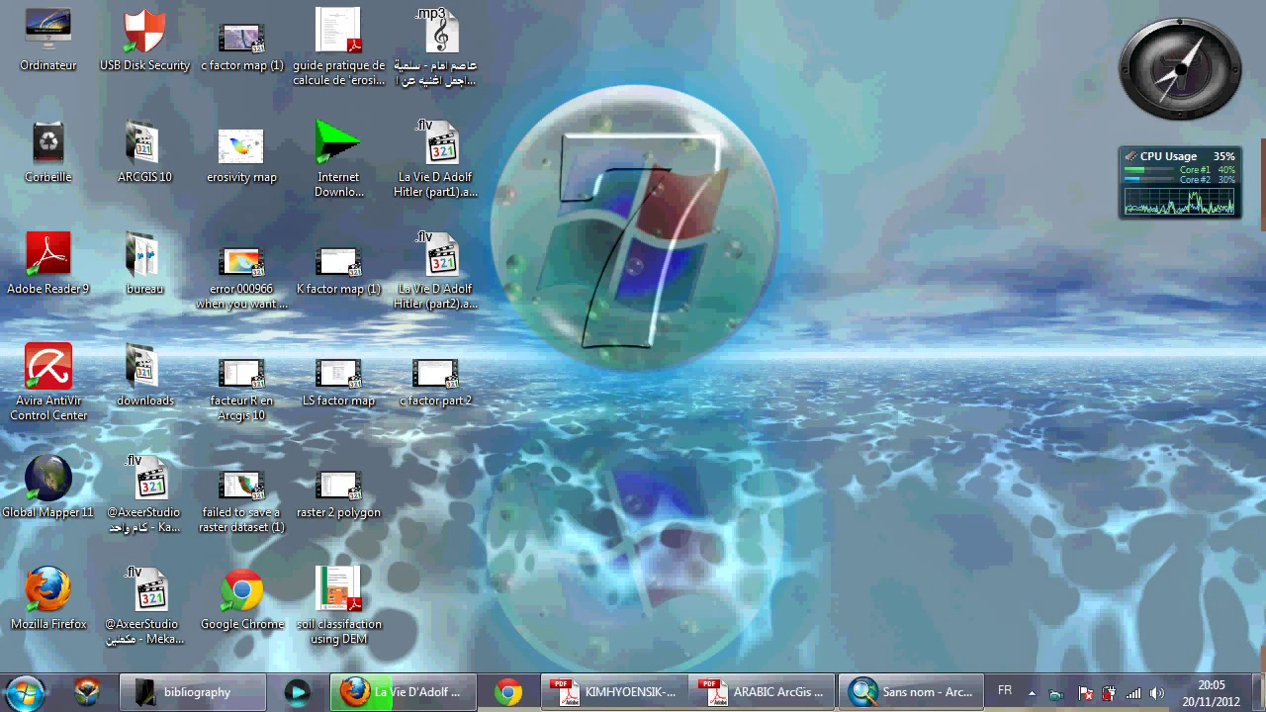
pyautogui.doubleClick(143, 259)
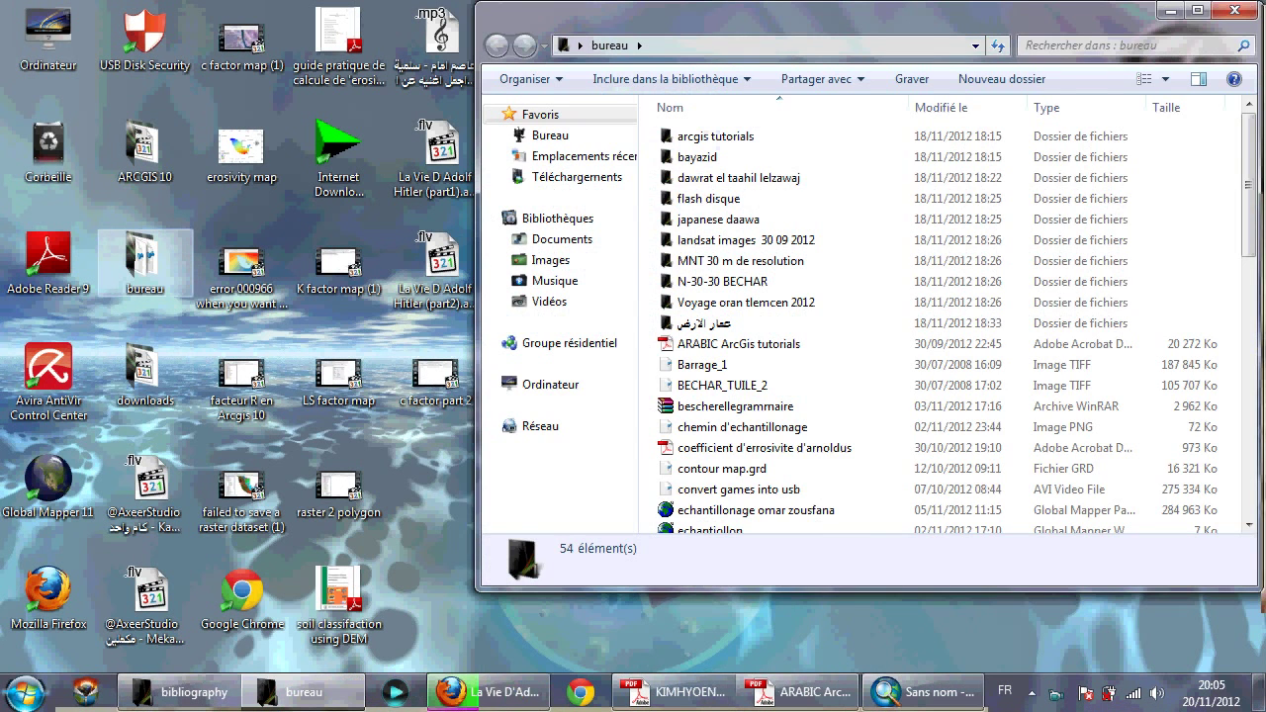
pyautogui.moveTo(693, 12); pyautogui.dragTo(368, 12)
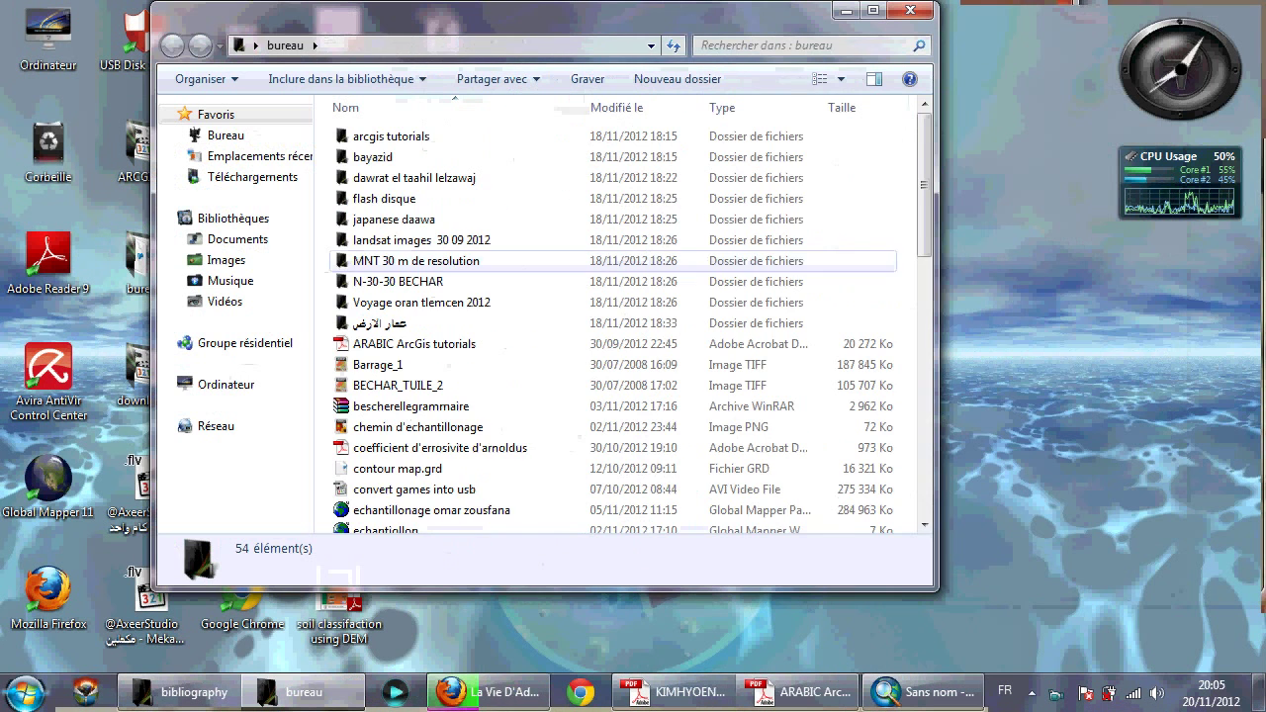
pyautogui.doubleClick(397, 281)
pyautogui.moveTo(394, 177); pyautogui.dragTo(61, 205)
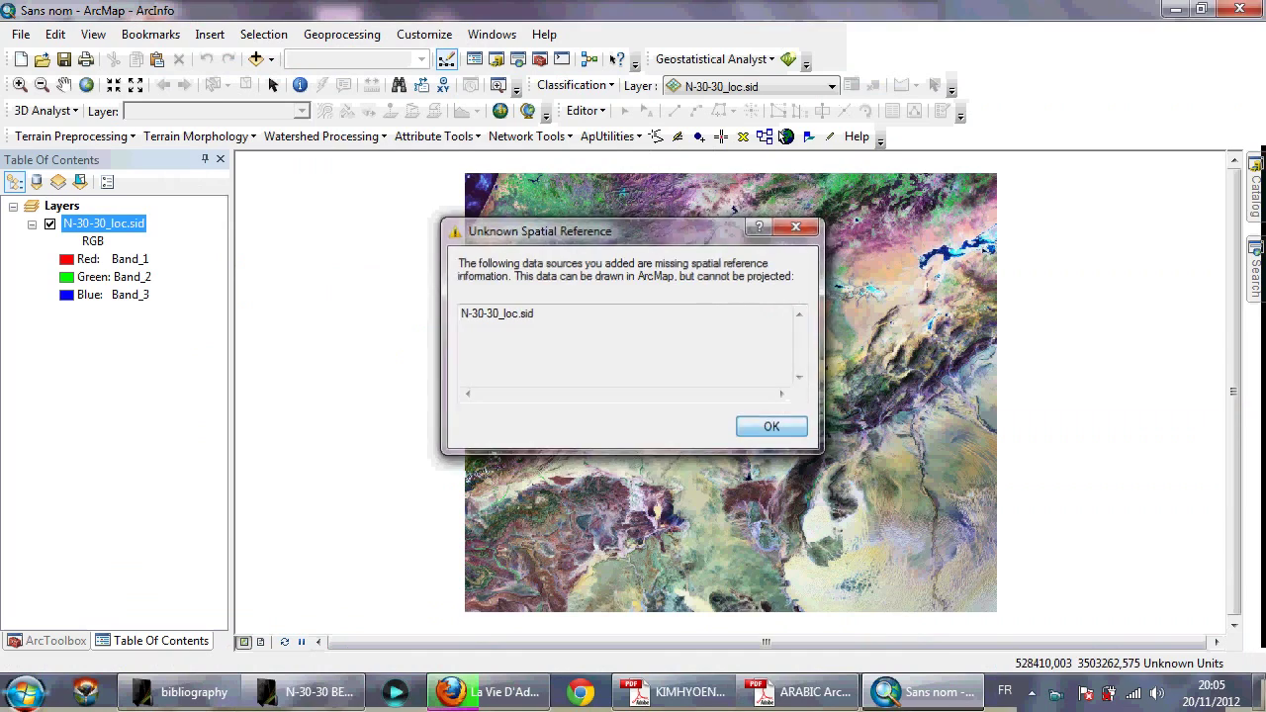
# Dismiss the missing spatial reference warning and zoom into the satellite image
pyautogui.press('Return')
pyautogui.scroll(3, 729, 381)
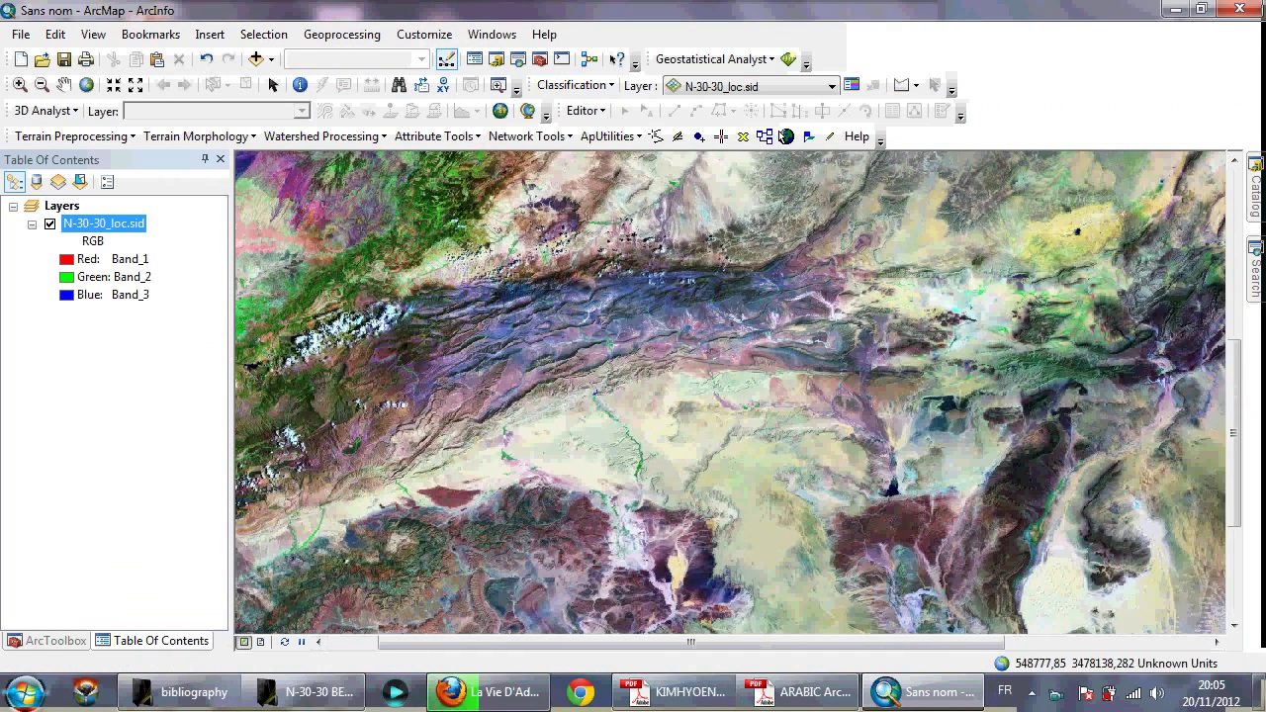
pyautogui.scroll(5, 729, 381)
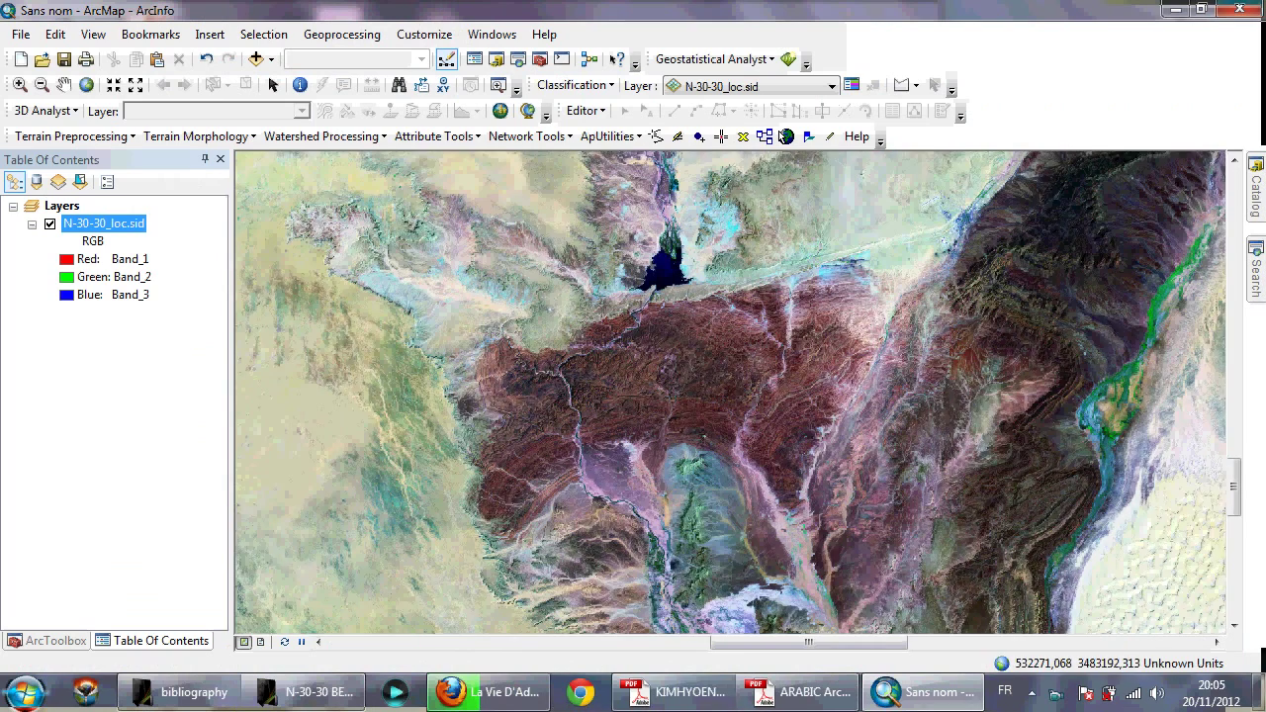
pyautogui.scroll(4, 729, 381)
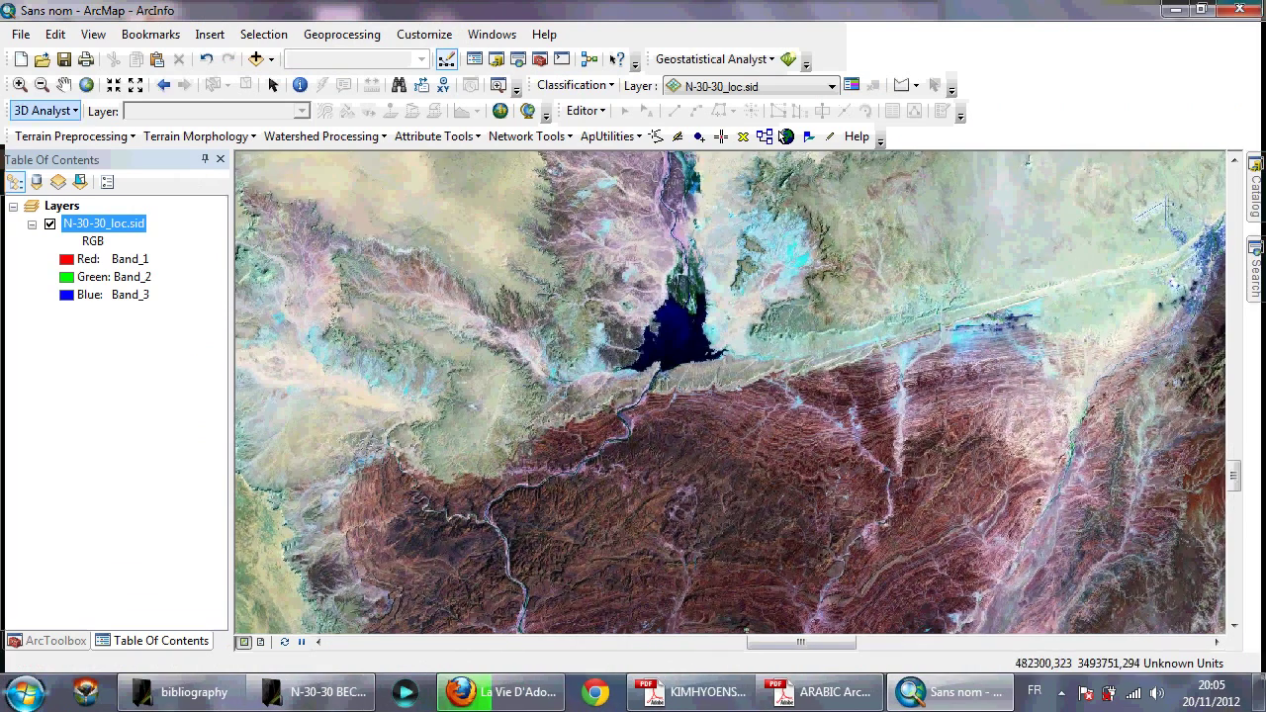
# Add watershed.shp from the R factor folder through Add Data
pyautogui.click(270, 58)
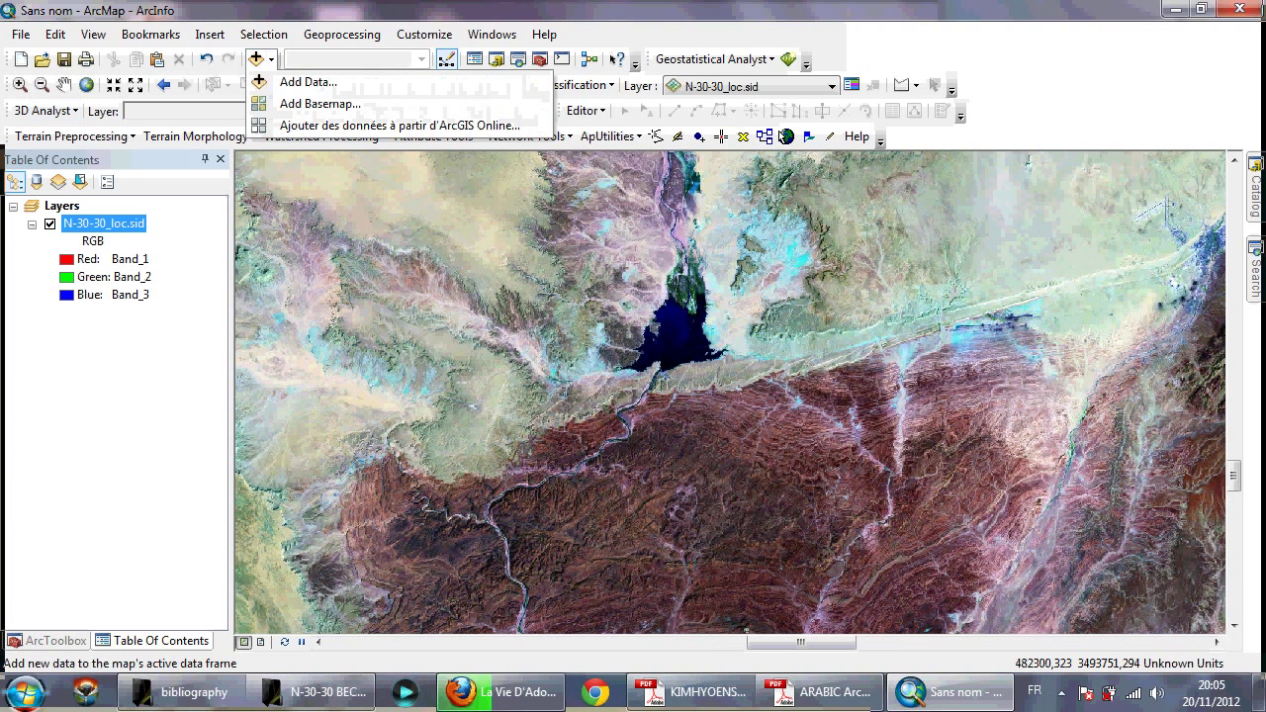
pyautogui.click(296, 81)
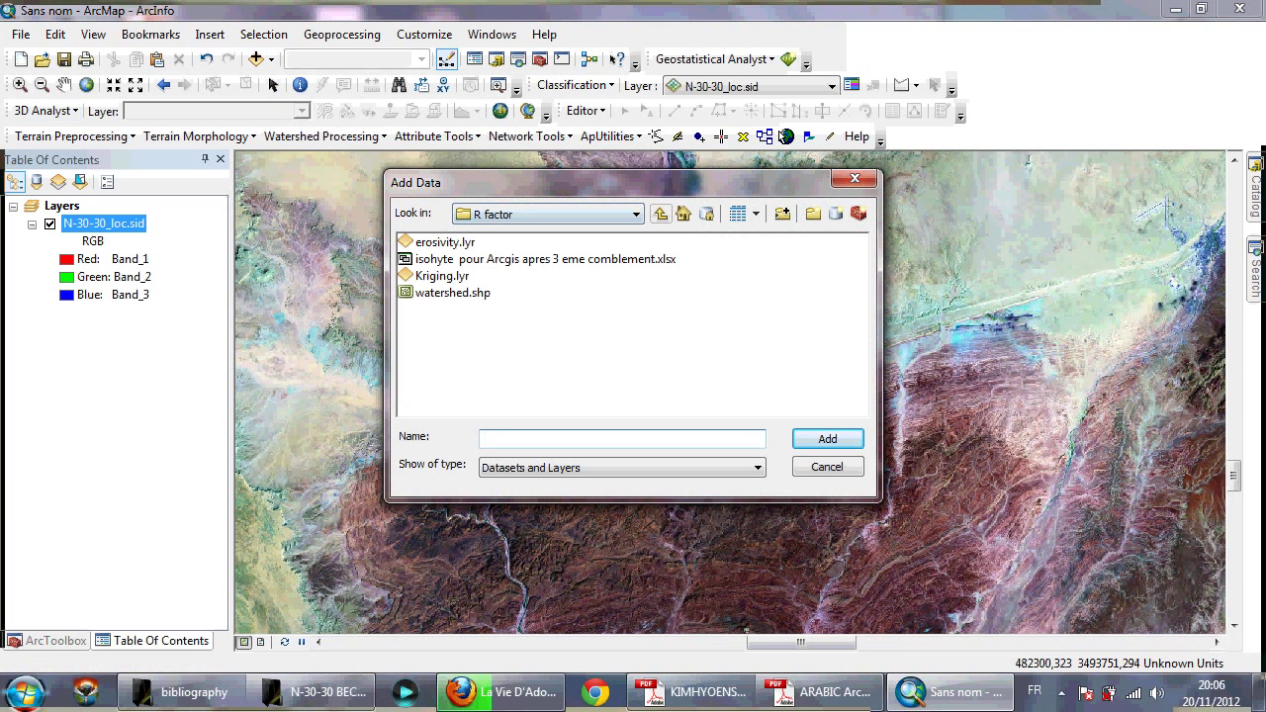
pyautogui.doubleClick(452, 293)
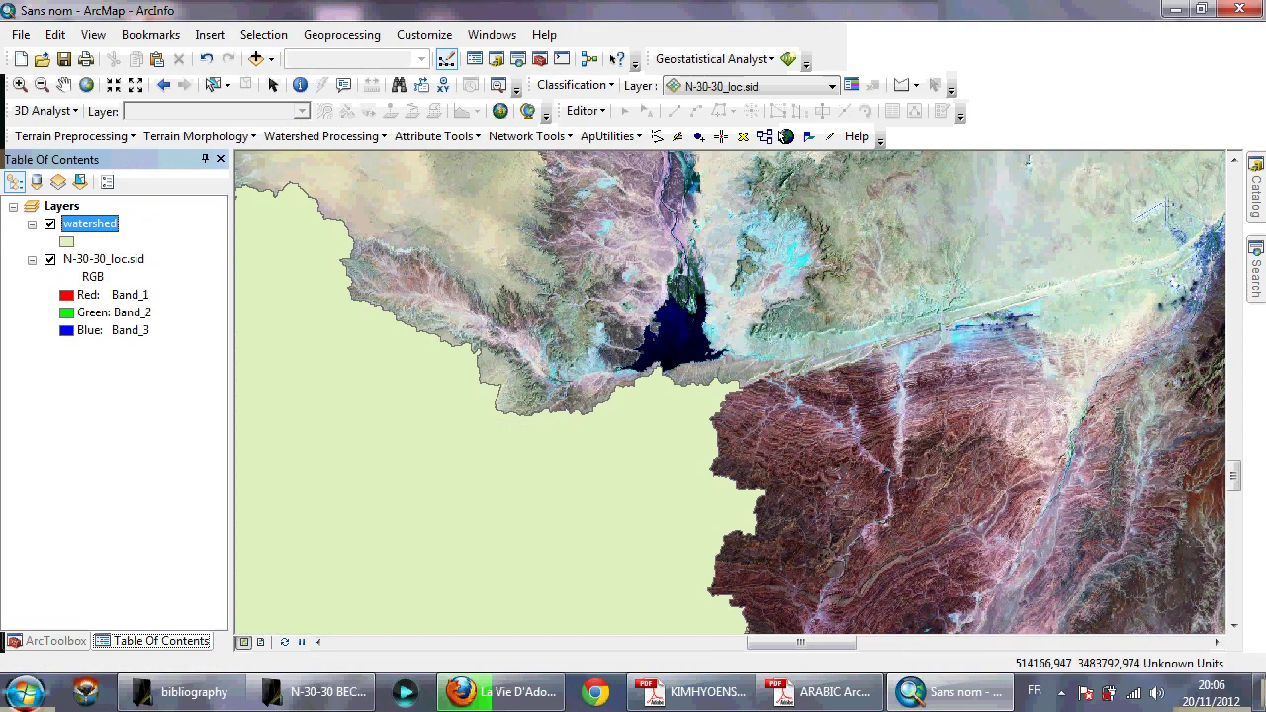
pyautogui.scroll(5, 610, 420)
pyautogui.scroll(-5, 729, 377)
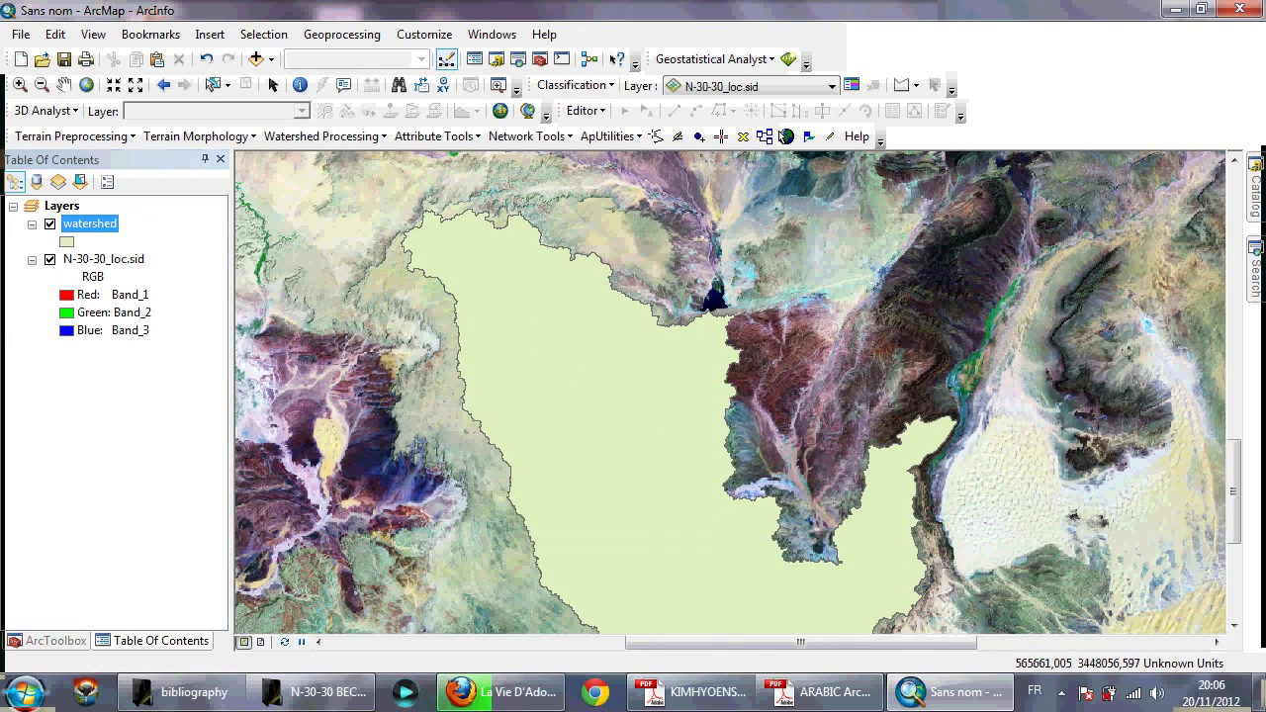
pyautogui.scroll(3, 698, 367)
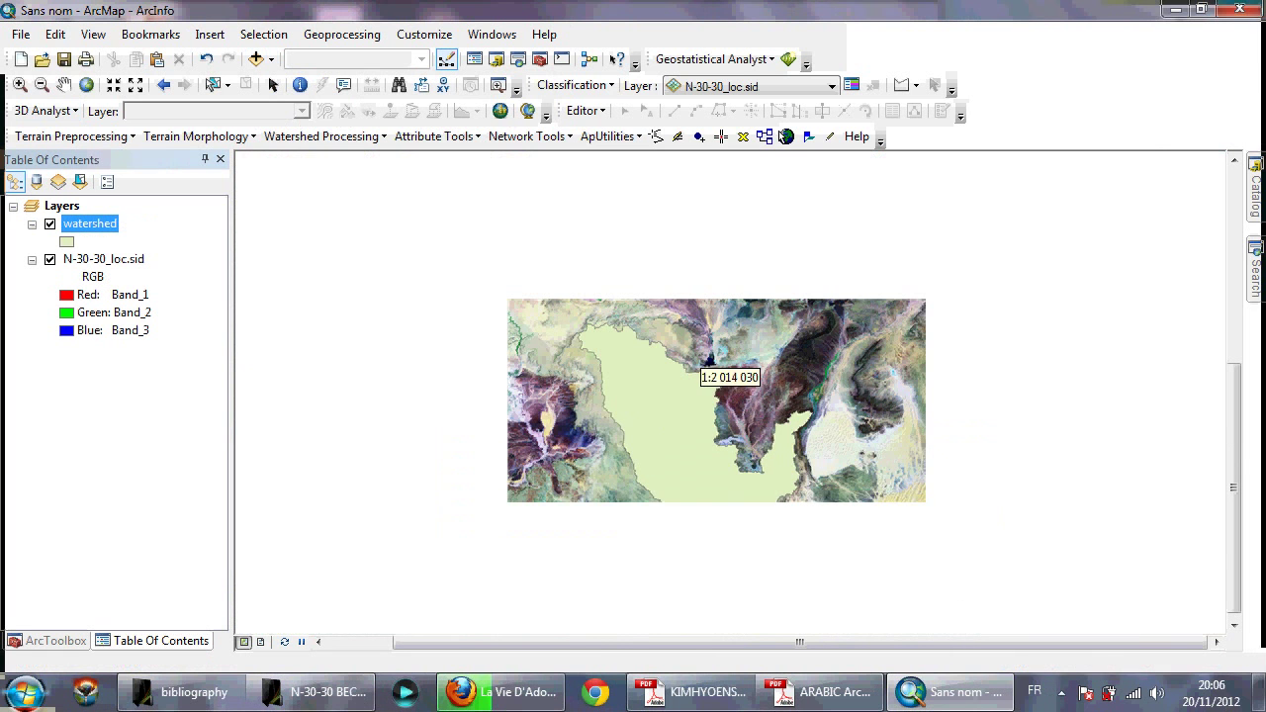
pyautogui.scroll(-3, 699, 368)
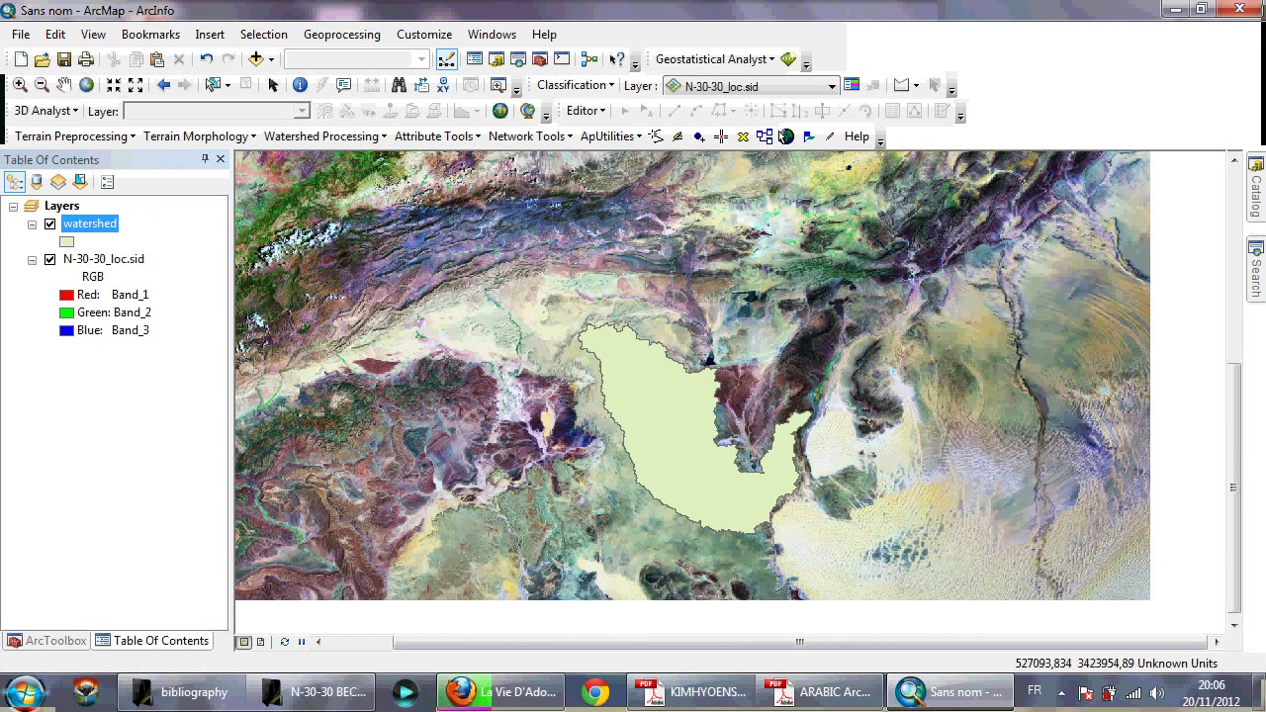
# Search the ArcMap tools for 'extract' (typed as 'cxtract')
pyautogui.moveTo(1254, 272)
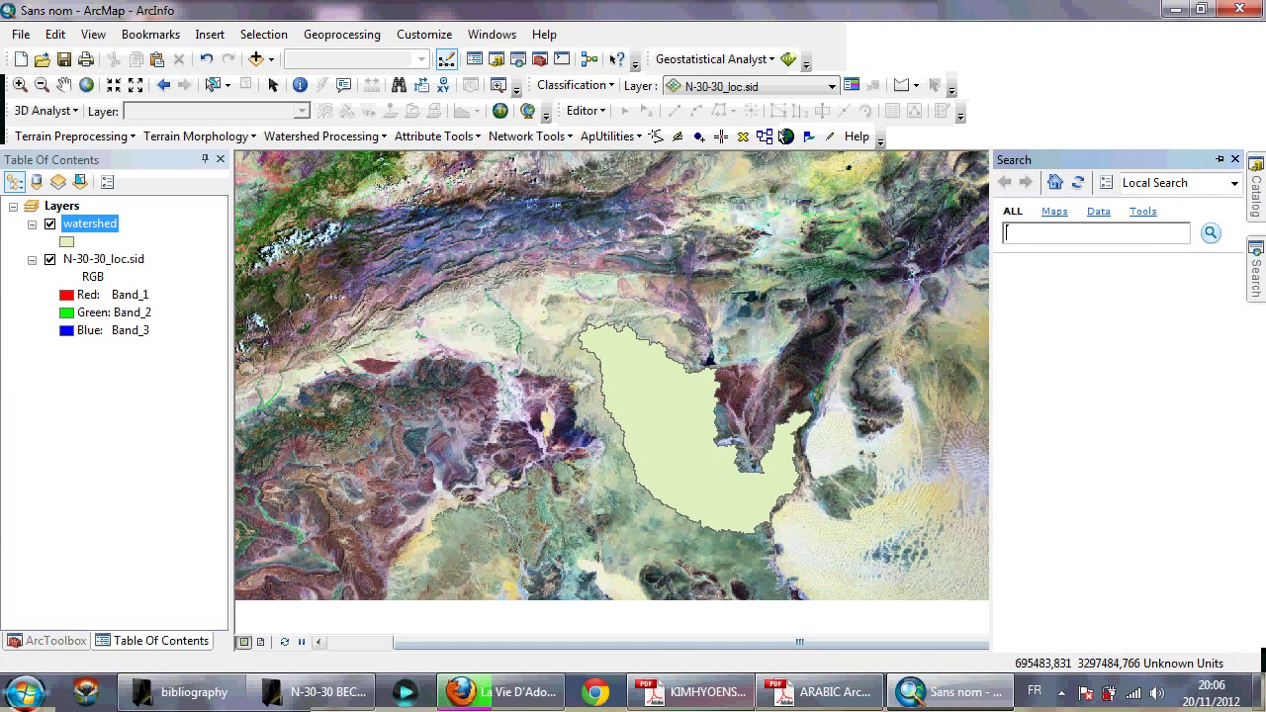
pyautogui.moveTo(702, 692)
pyautogui.write('c')
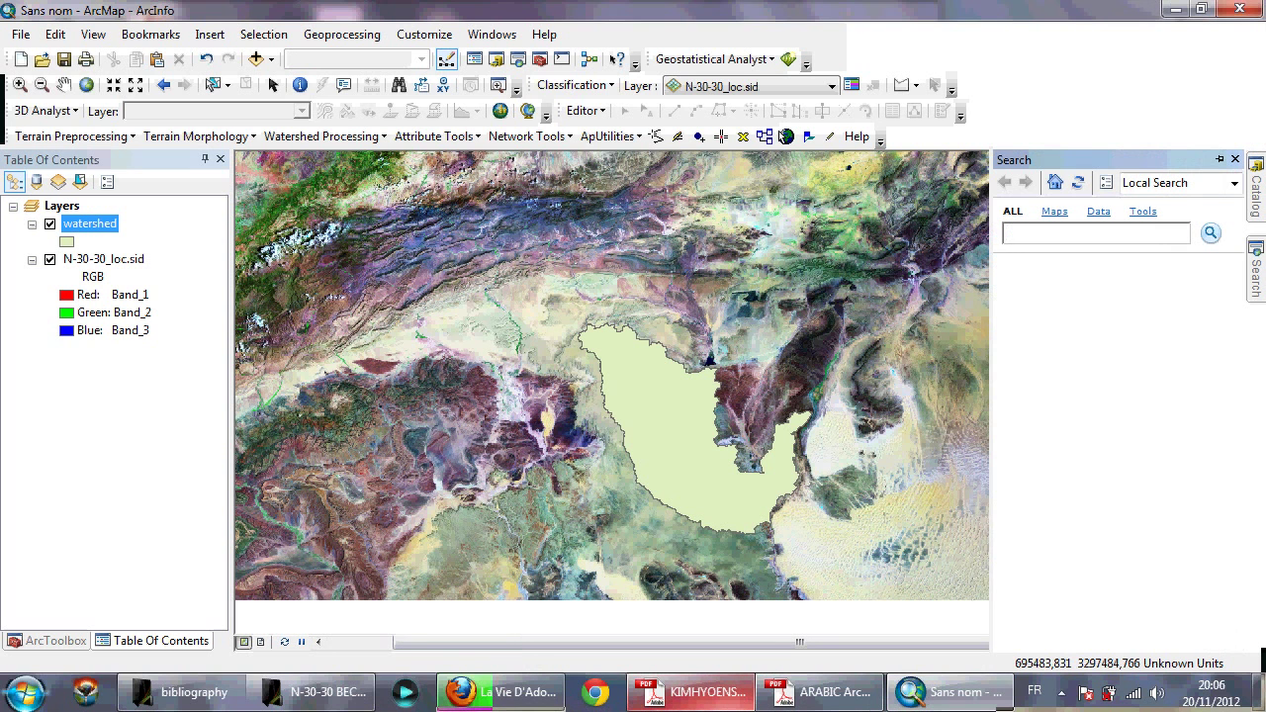
pyautogui.write('xtract')
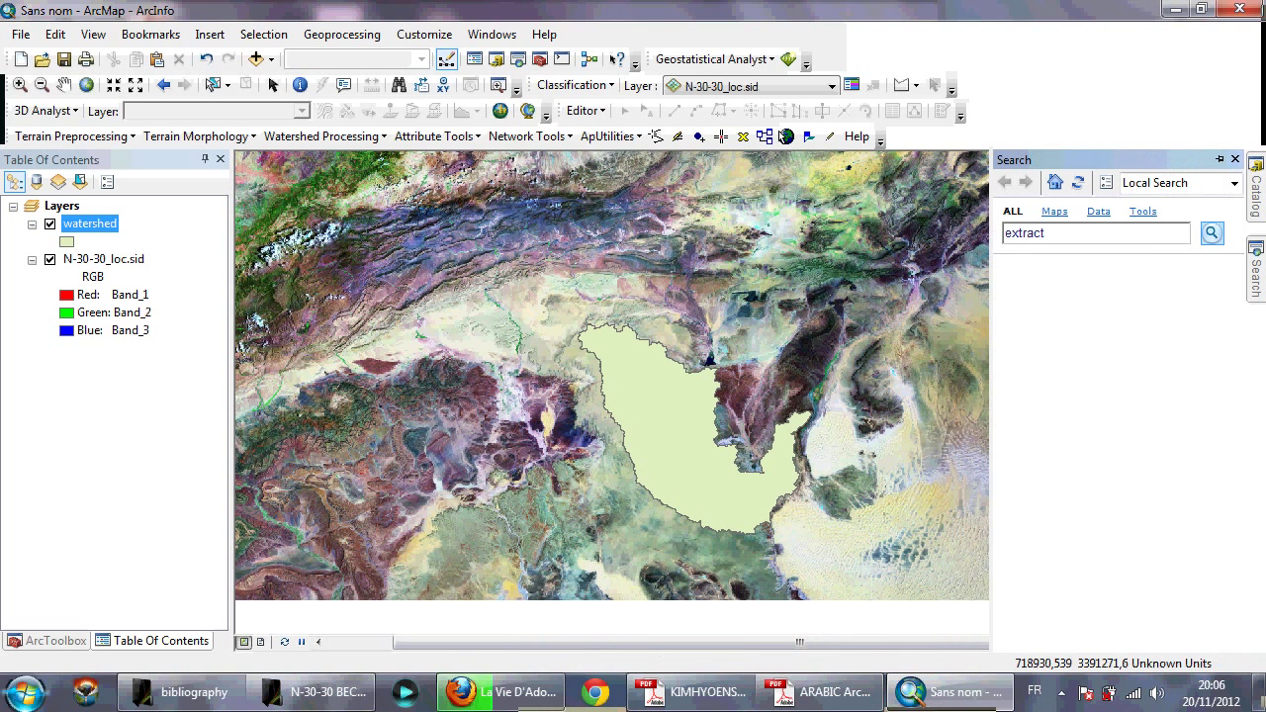
pyautogui.press('Return')
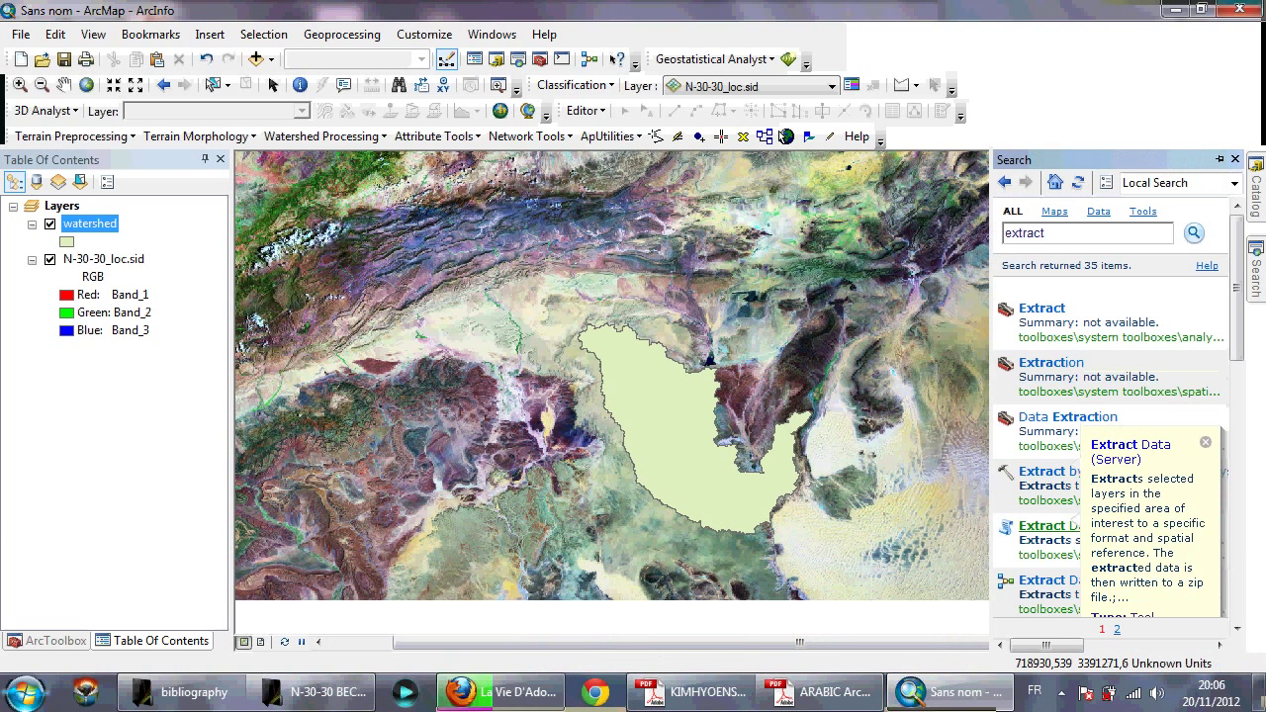
# Open Extract by Mask from the search results and list the available input rasters
pyautogui.scroll(-3, 1112, 445)
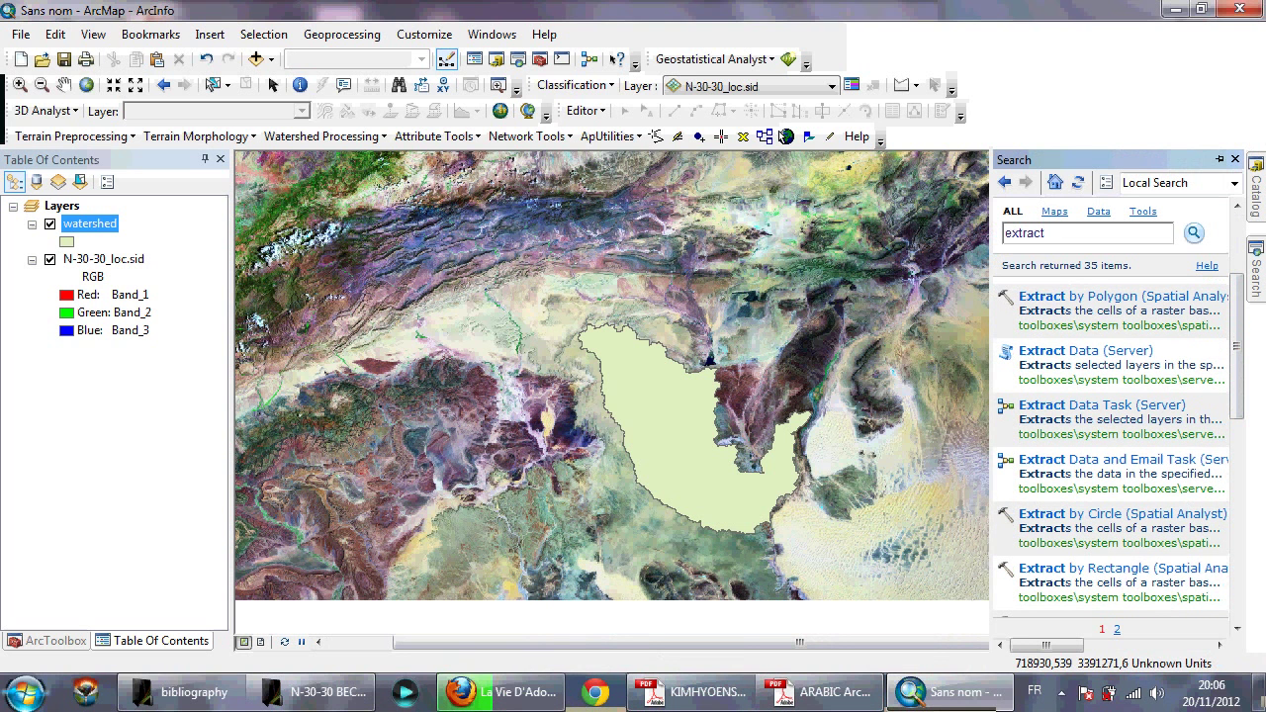
pyautogui.scroll(-3, 1113, 445)
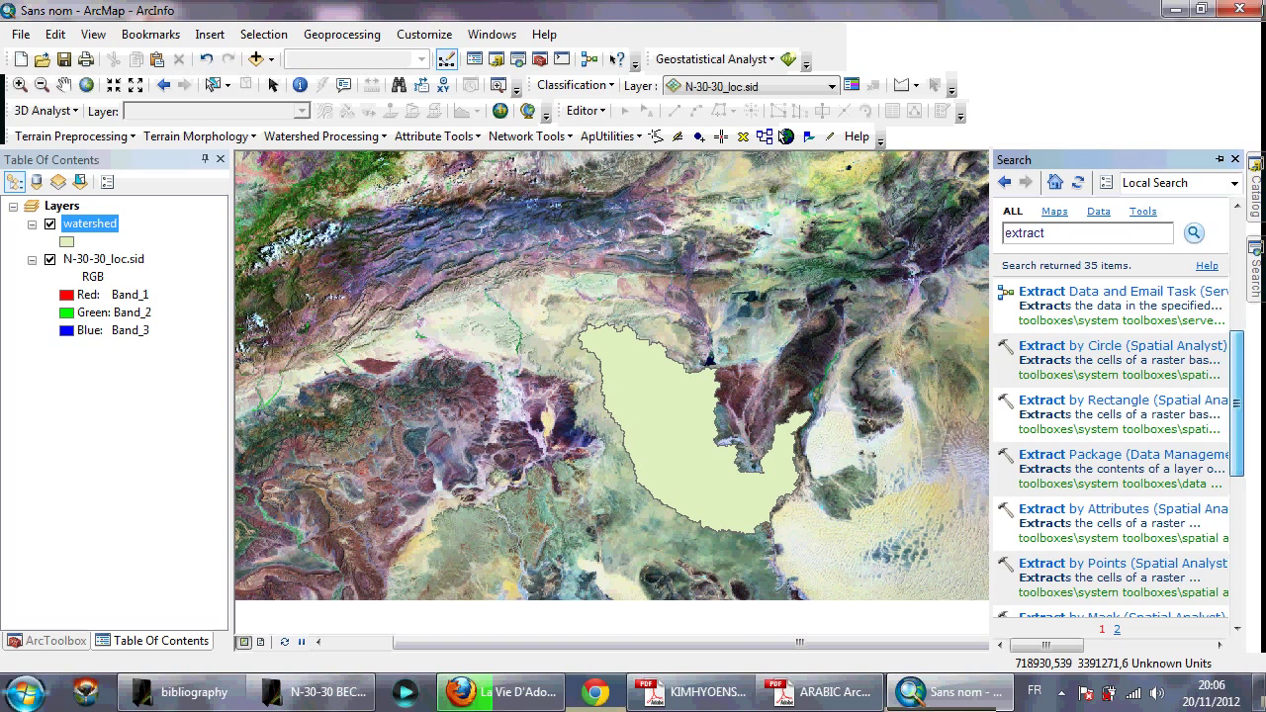
pyautogui.scroll(-4, 1113, 445)
pyautogui.scroll(-4, 1113, 445)
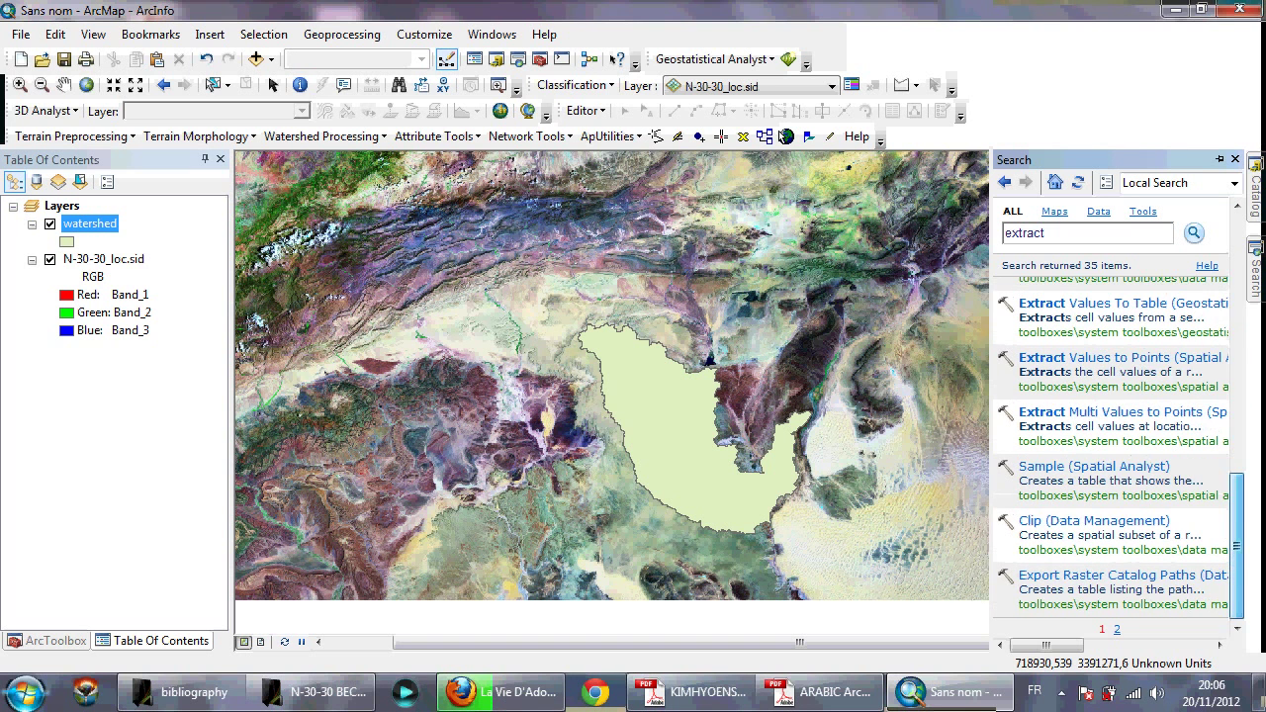
pyautogui.scroll(10, 1112, 445)
pyautogui.scroll(-10, 1113, 445)
pyautogui.scroll(12, 1113, 445)
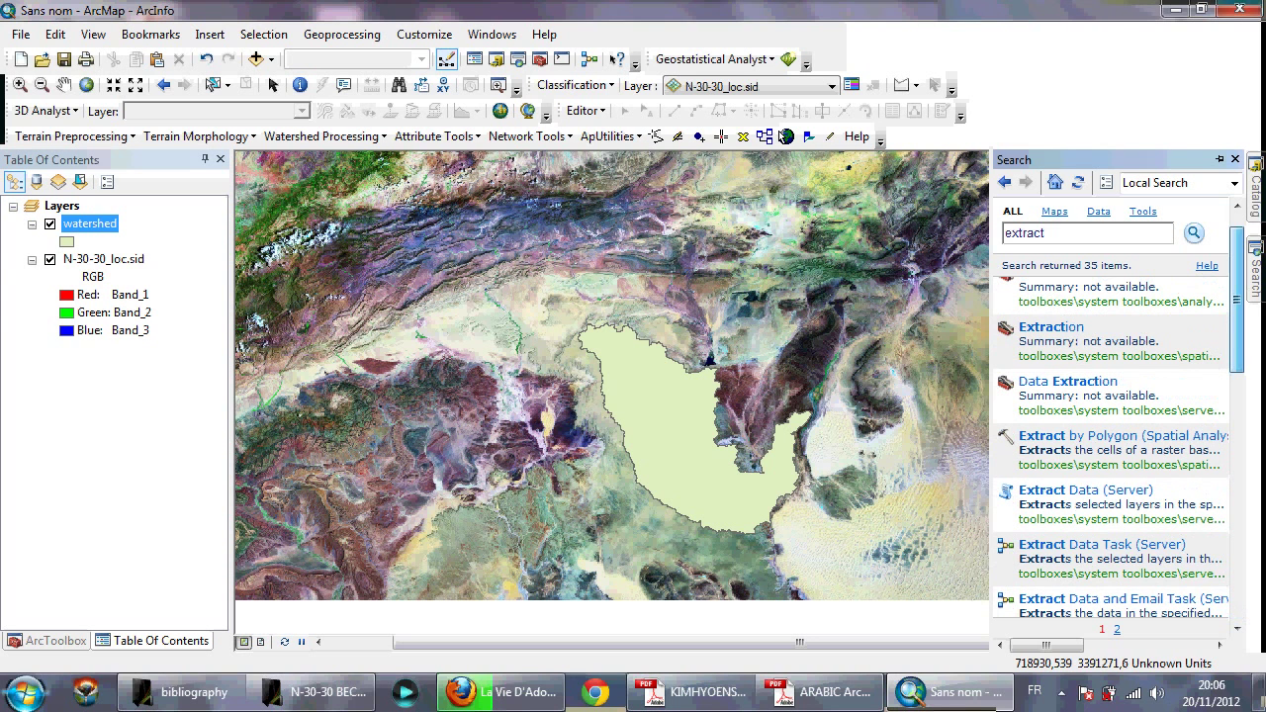
pyautogui.scroll(1, 1113, 445)
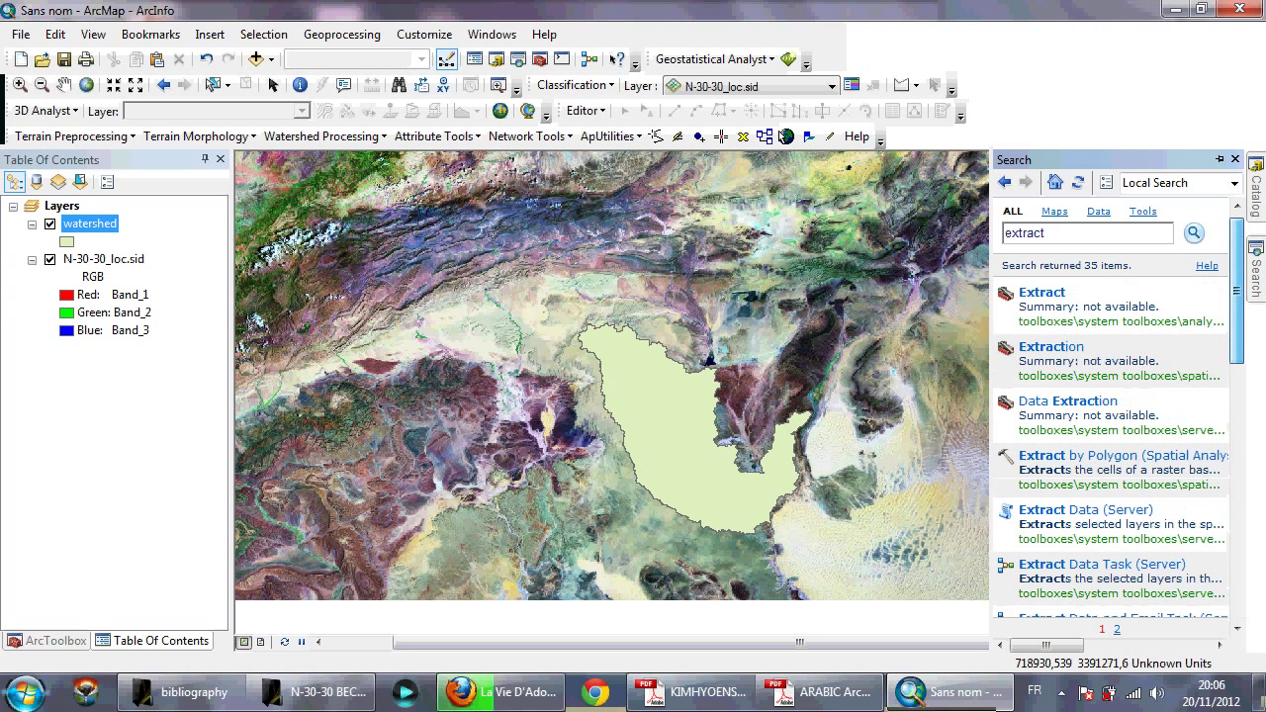
pyautogui.scroll(1, 1113, 445)
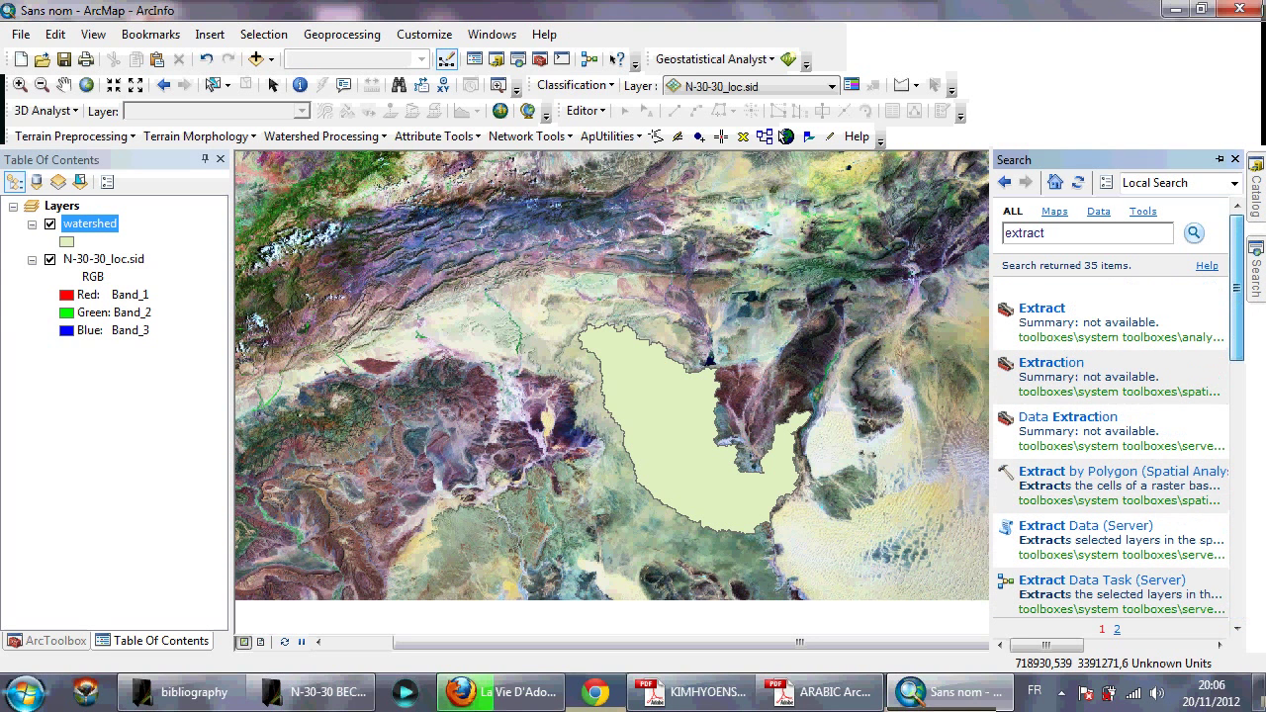
pyautogui.scroll(-3, 1113, 445)
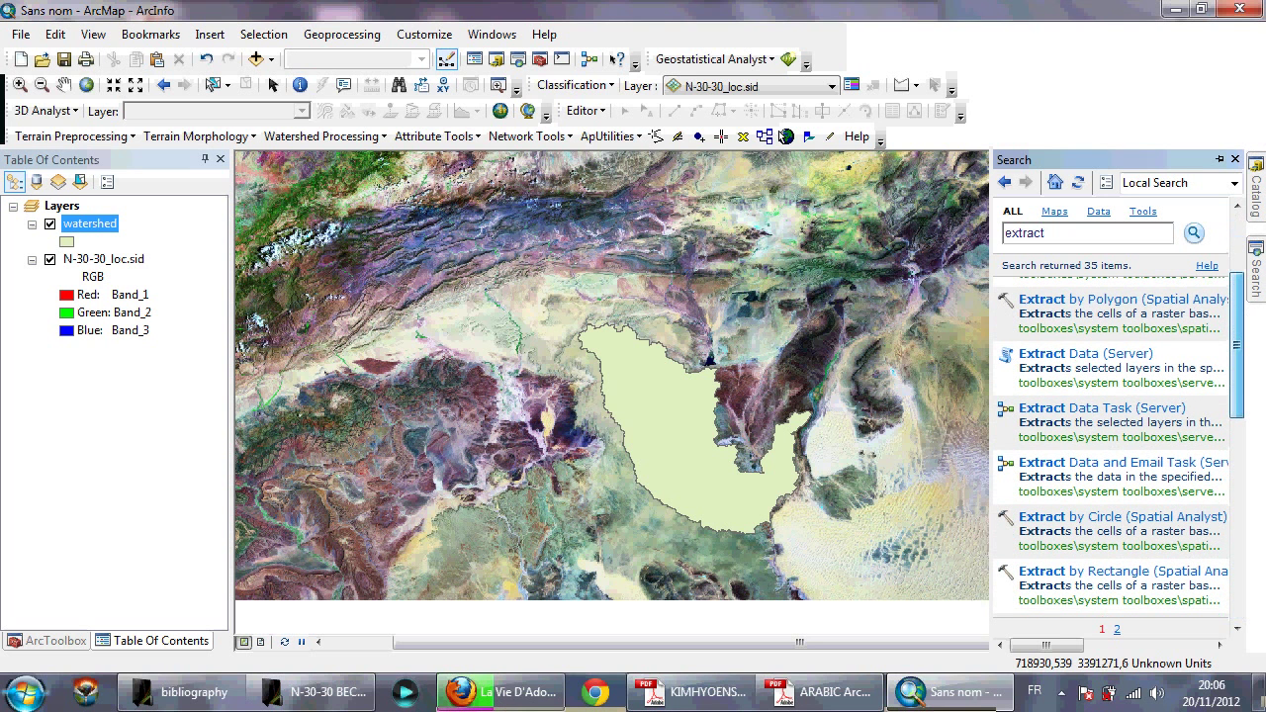
pyautogui.scroll(-1, 1118, 445)
pyautogui.scroll(-3, 1113, 445)
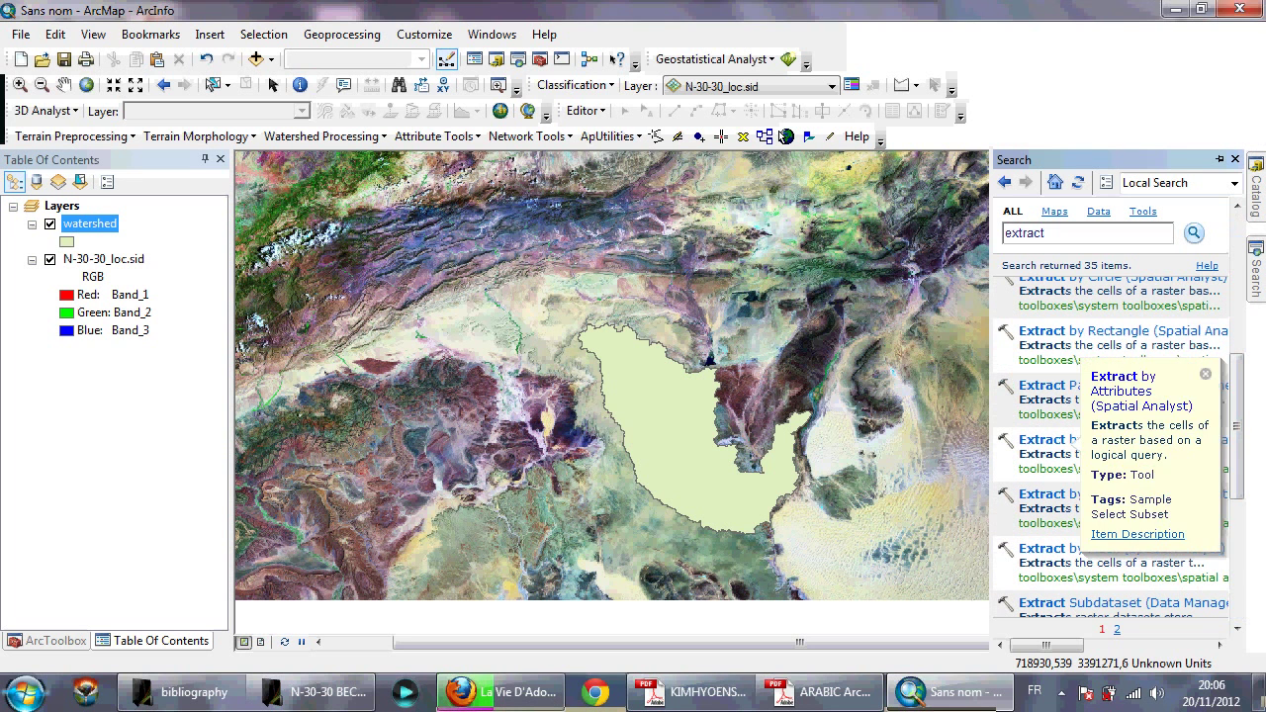
pyautogui.click(1041, 548)
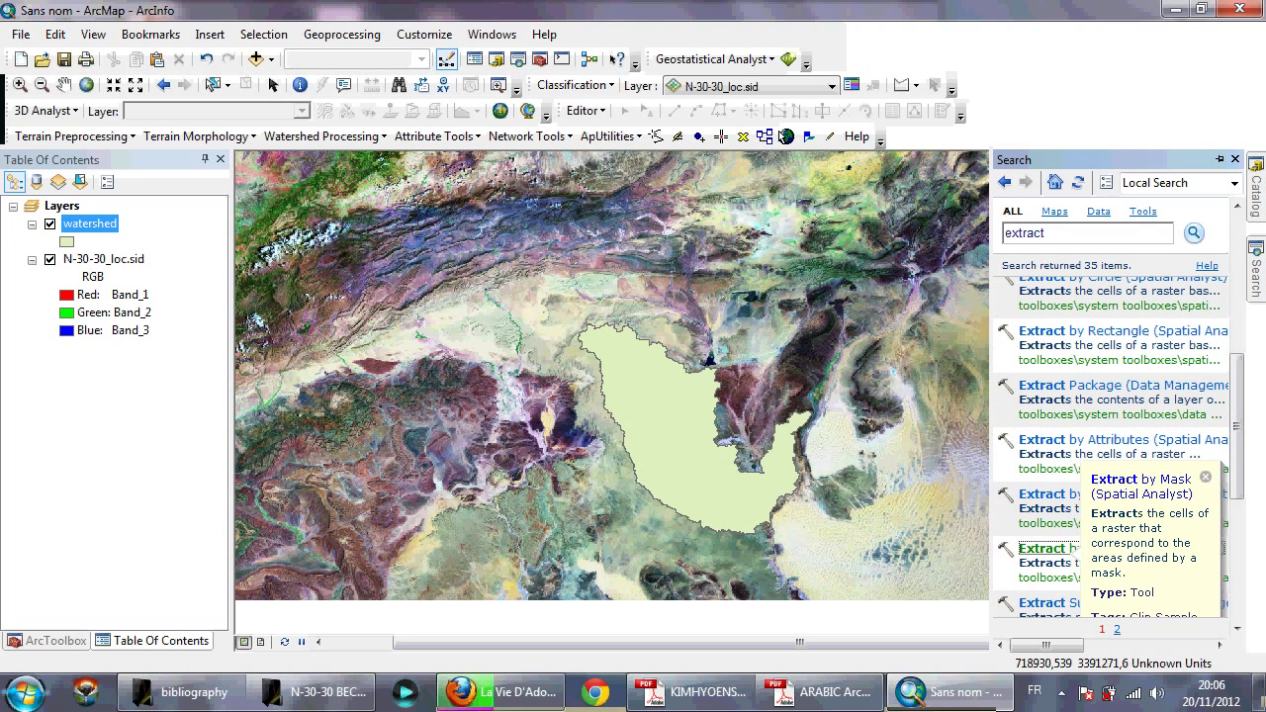
pyautogui.click(841, 102)
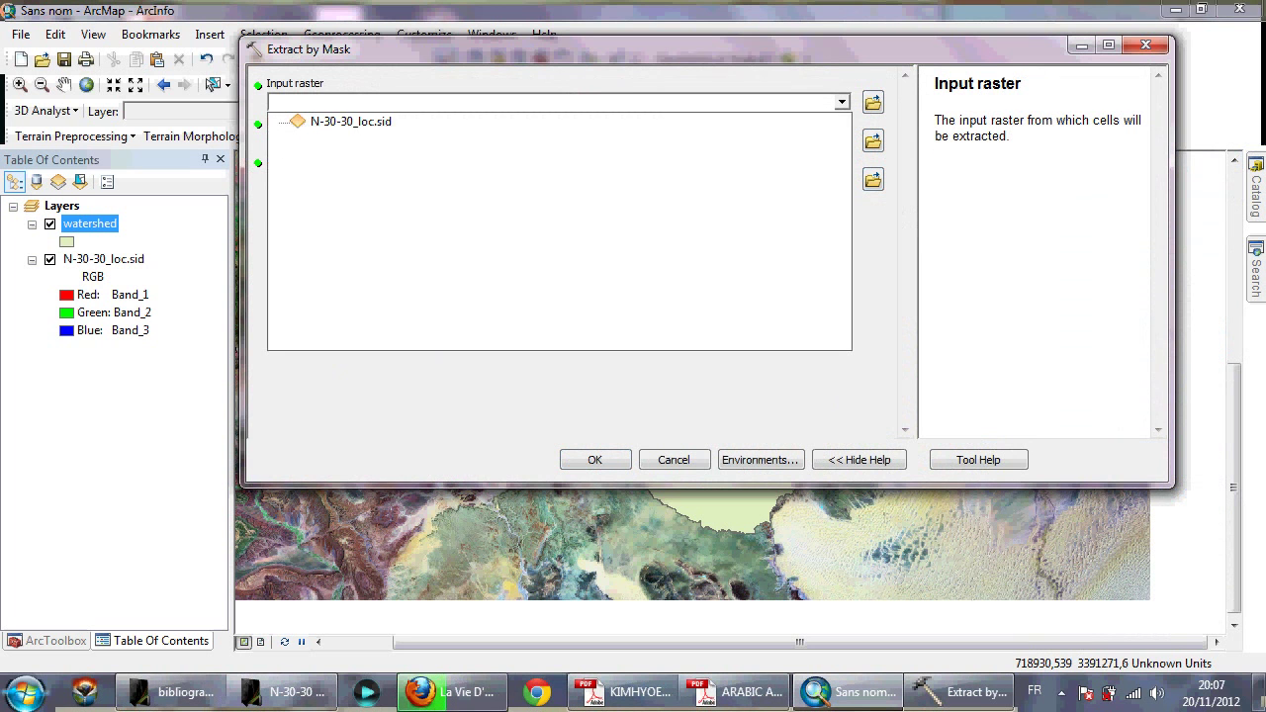
pyautogui.click(350, 120)
pyautogui.click(842, 141)
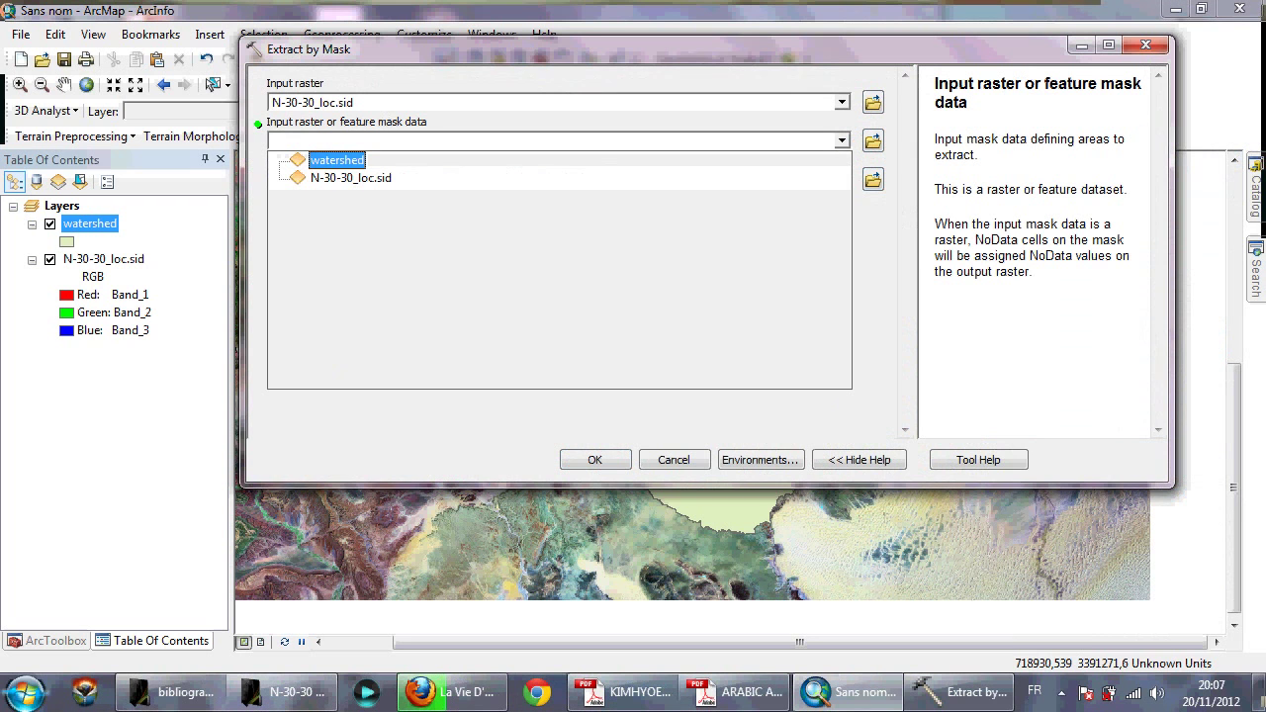
pyautogui.click(334, 161)
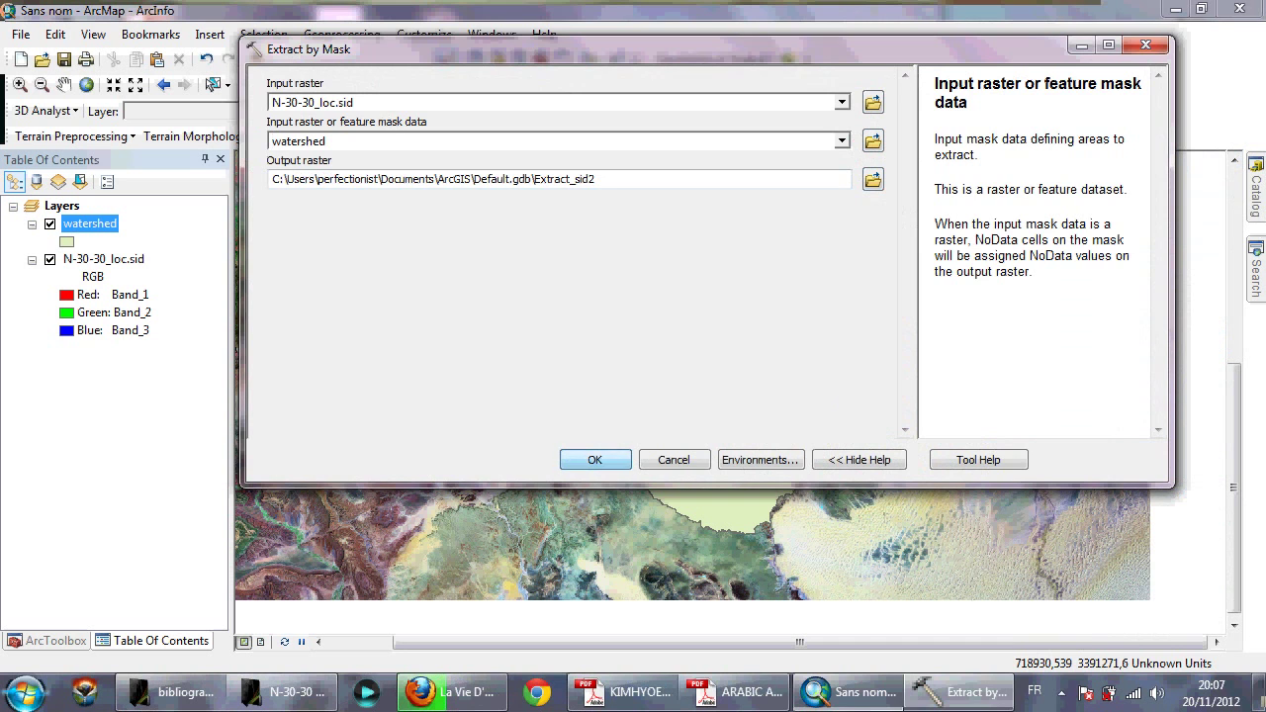
pyautogui.click(594, 460)
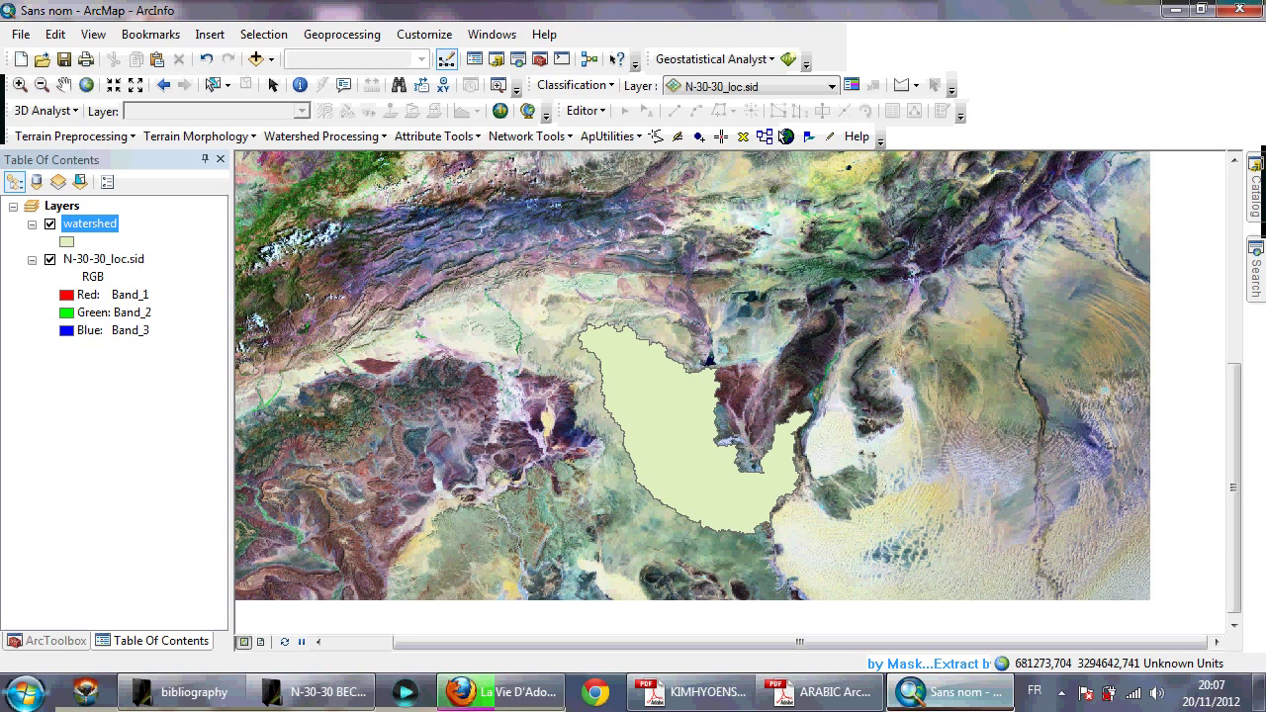
# Hide N-30-30_loc.sid and watershed, then pan and zoom onto Extract_sid2
pyautogui.moveTo(825, 692)
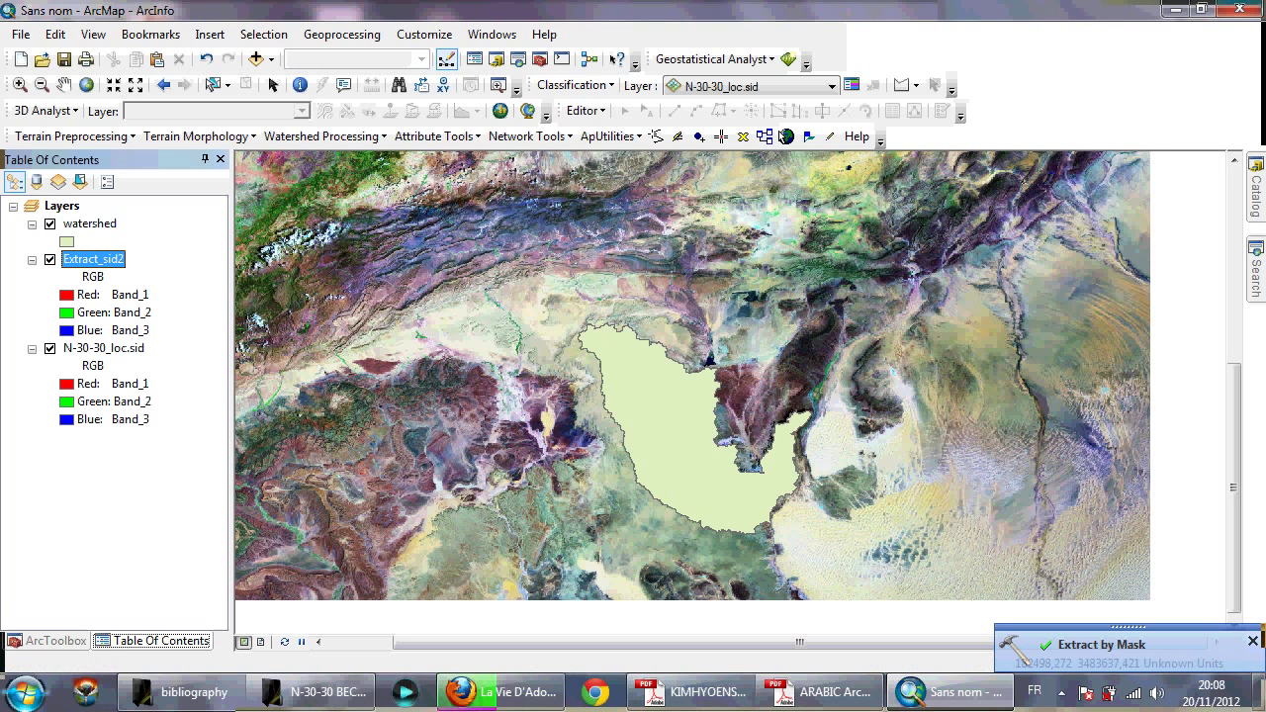
pyautogui.click(50, 348)
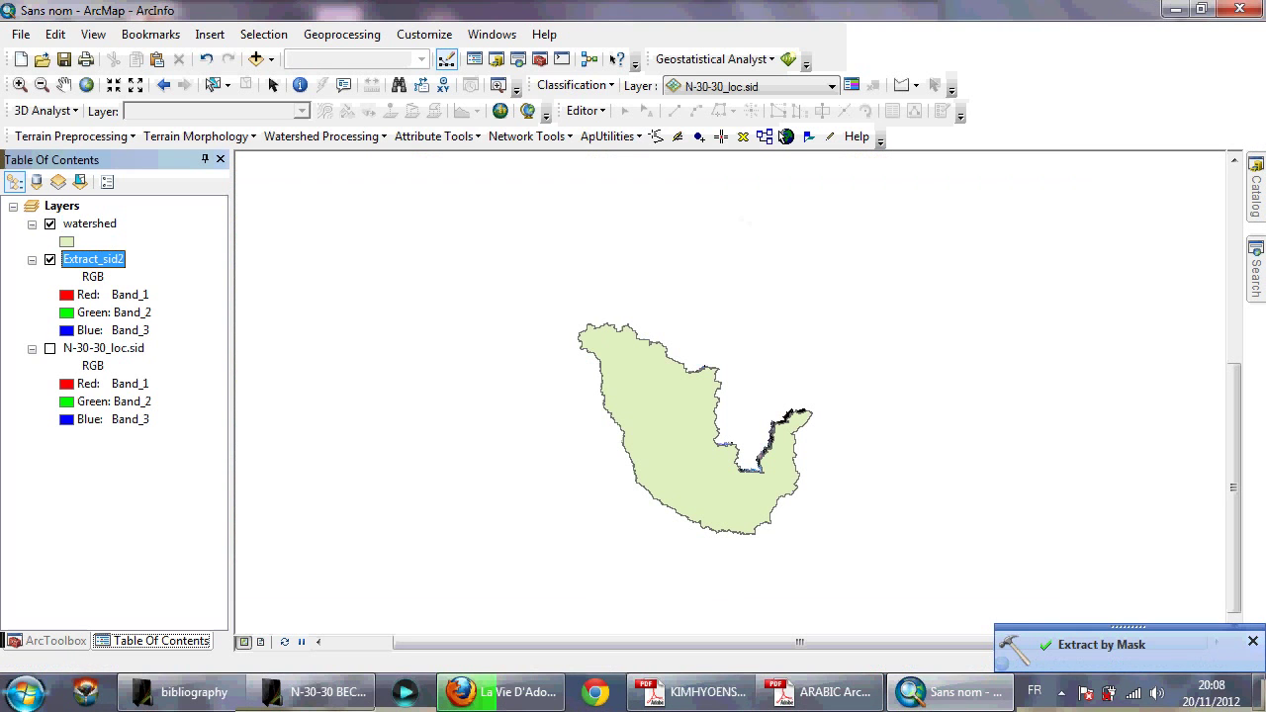
pyautogui.click(49, 224)
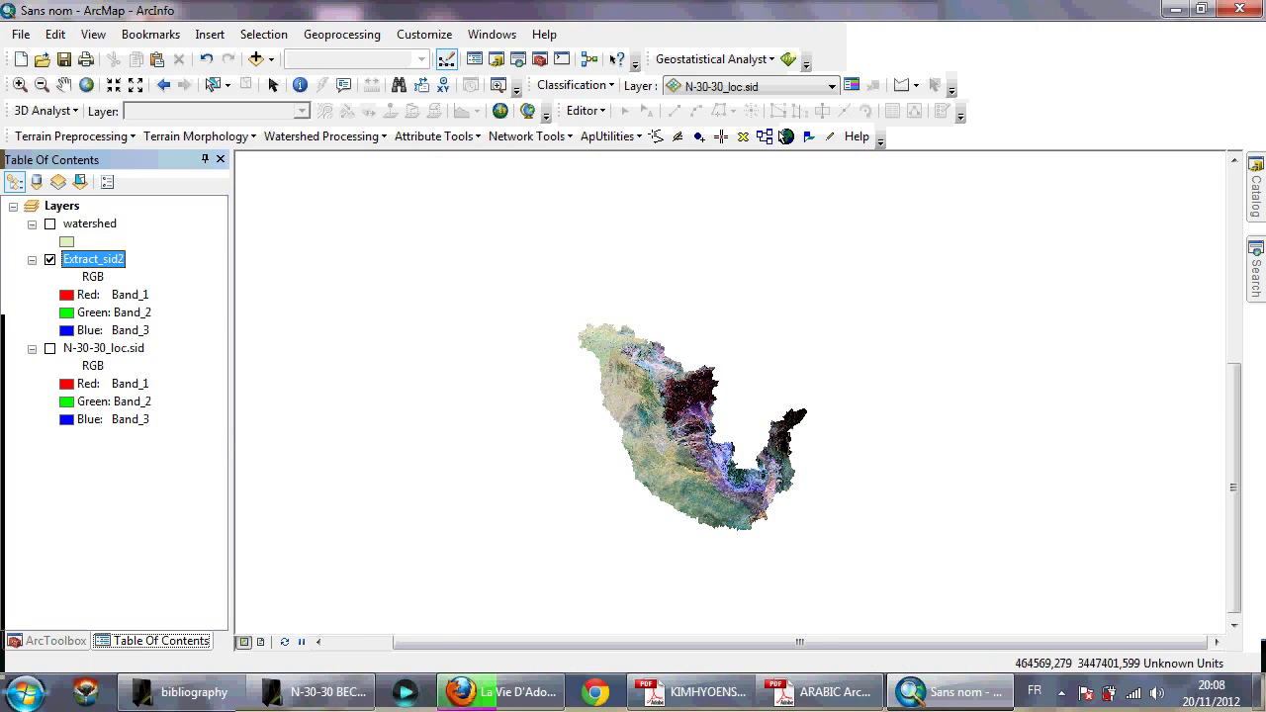
pyautogui.press('Down')
pyautogui.press('Right')
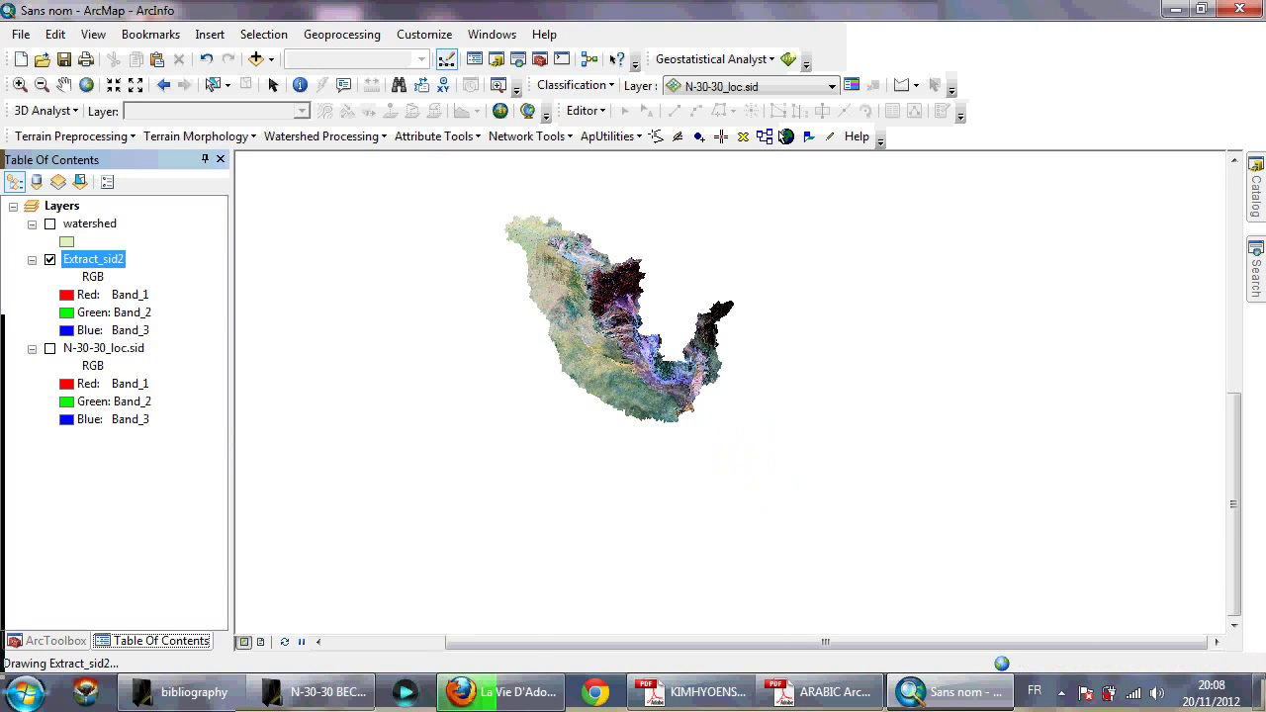
pyautogui.scroll(-1, 698, 368)
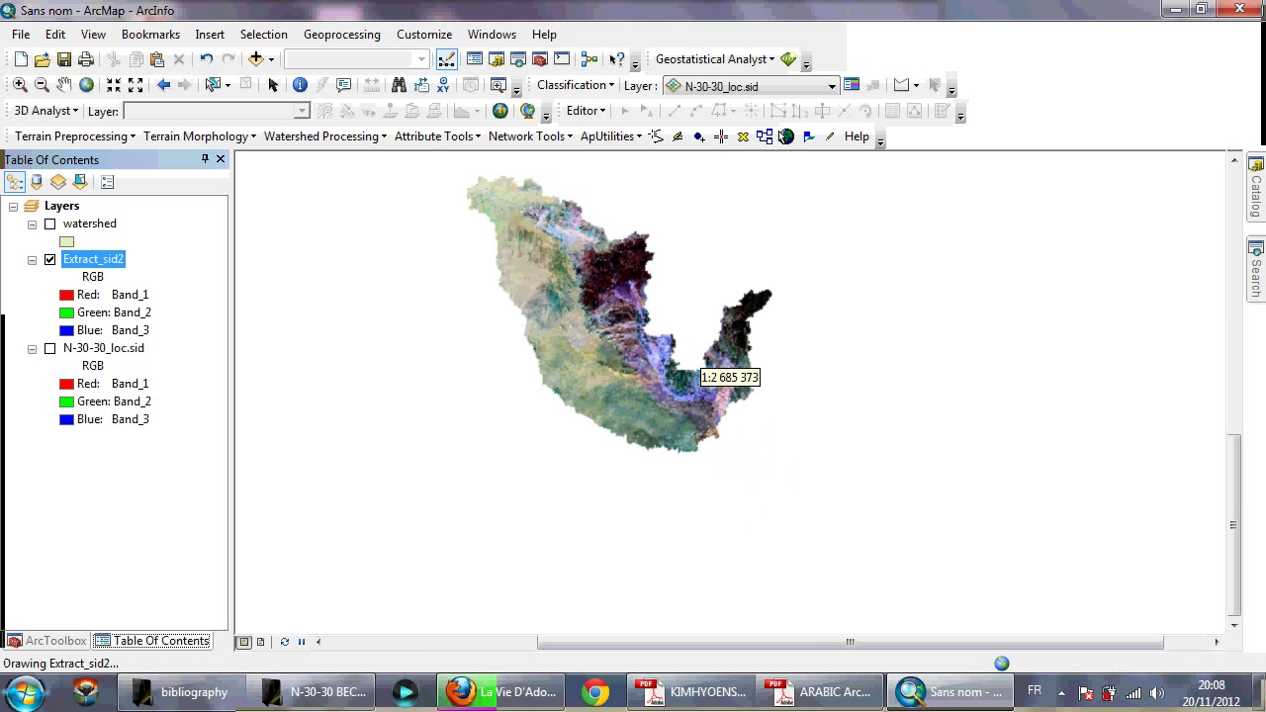
pyautogui.scroll(-1, 699, 368)
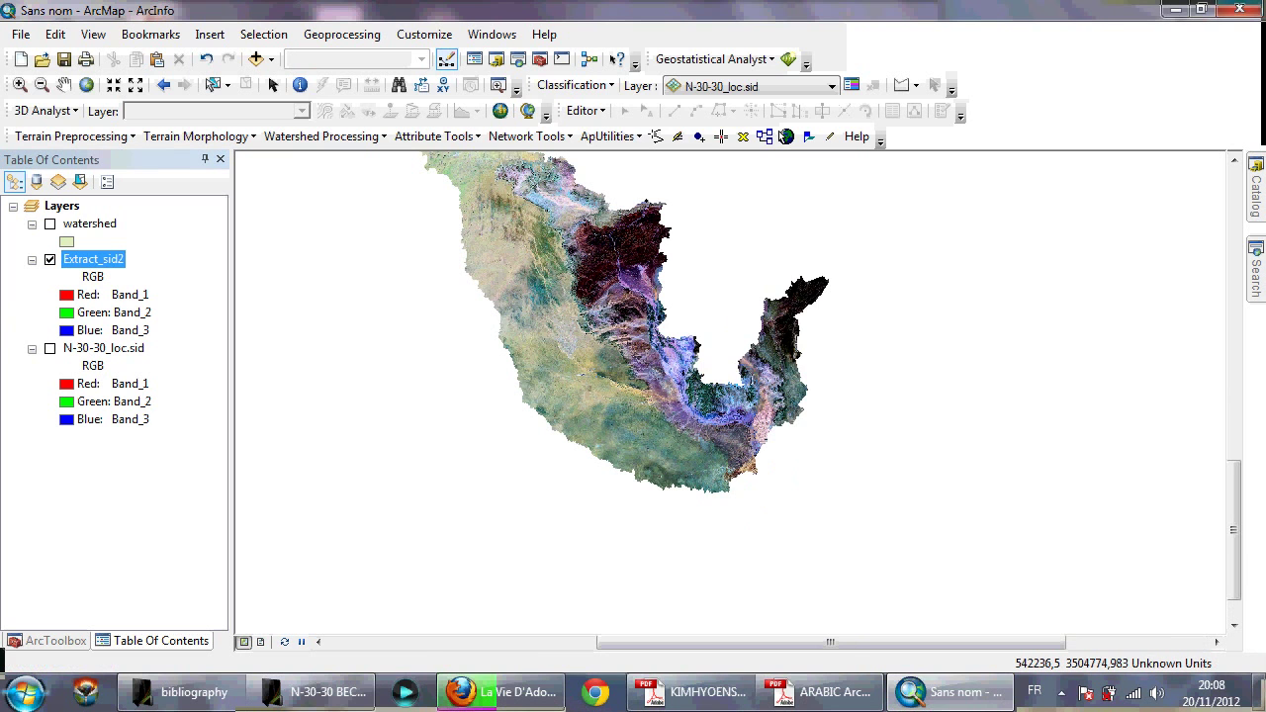
pyautogui.rightClick(623, 59)
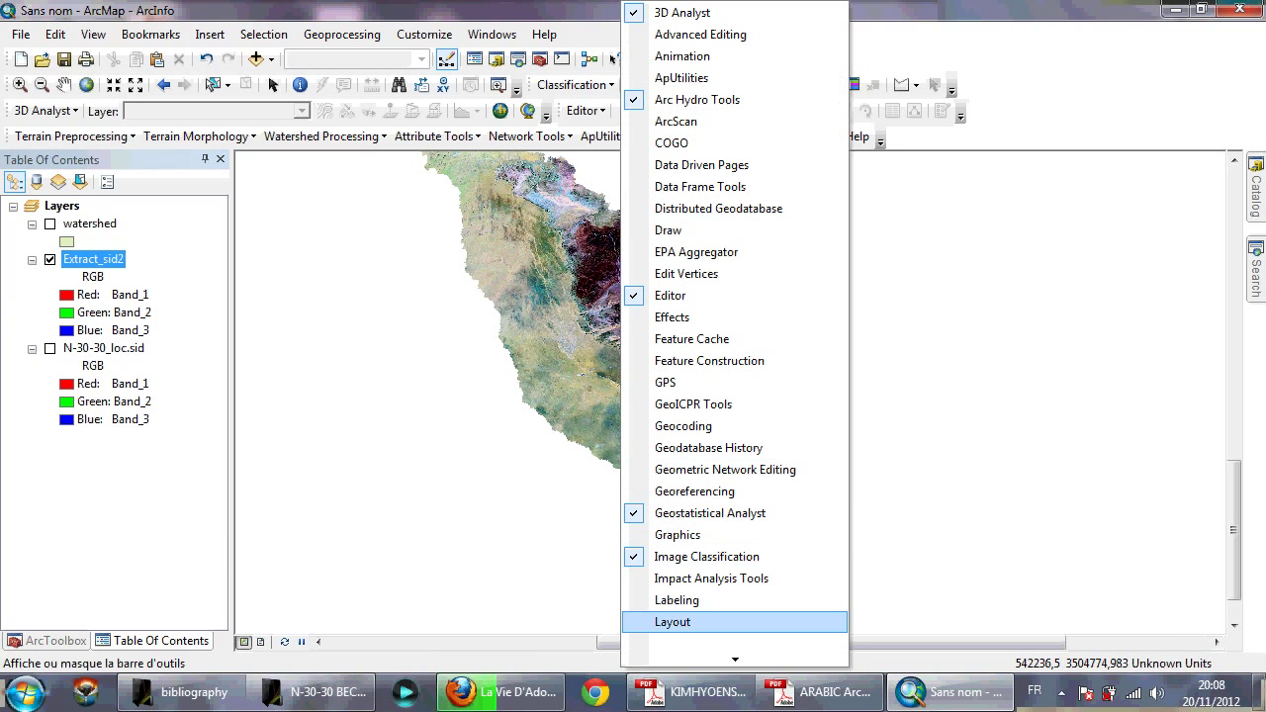
pyautogui.moveTo(735, 659)
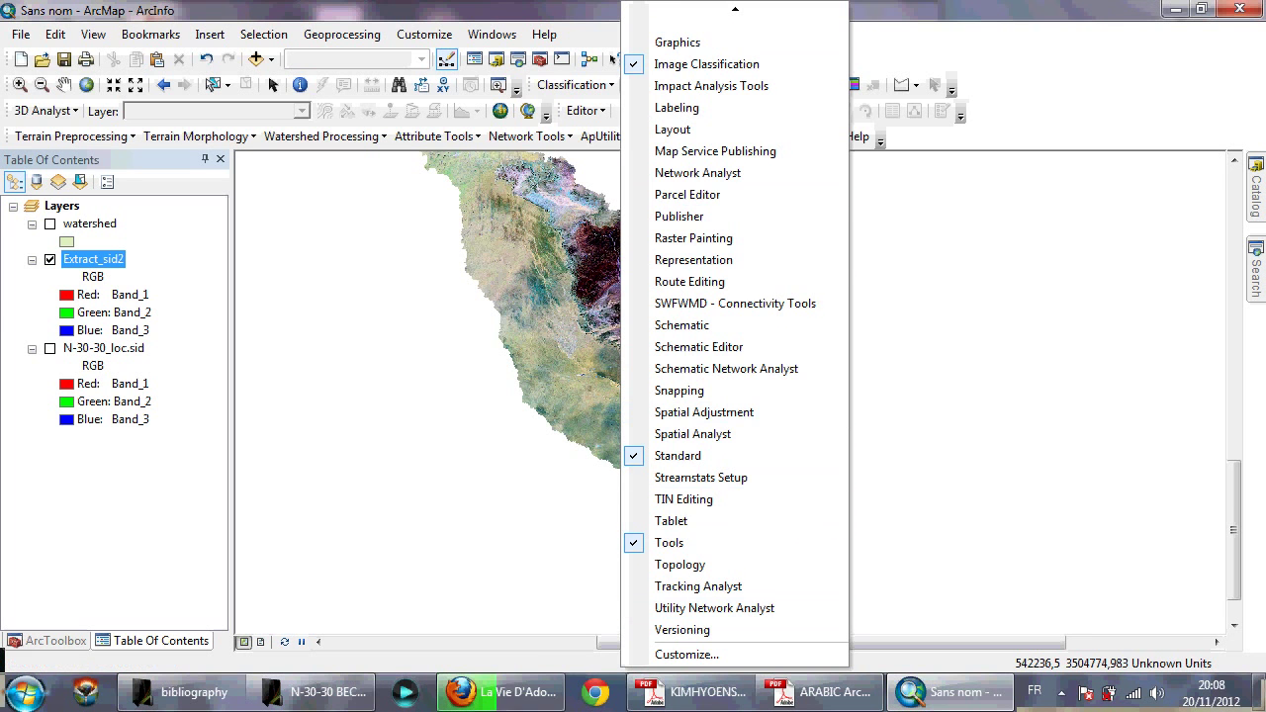
pyautogui.moveTo(735, 9)
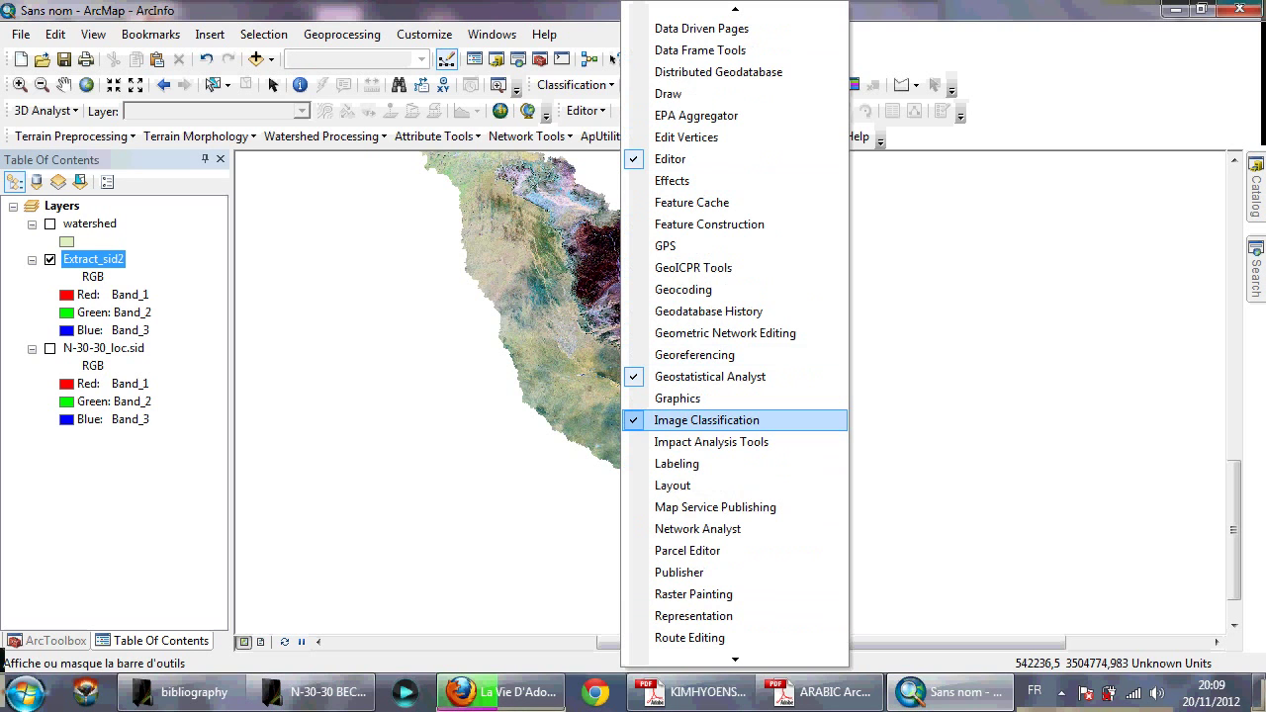
pyautogui.press('Escape')
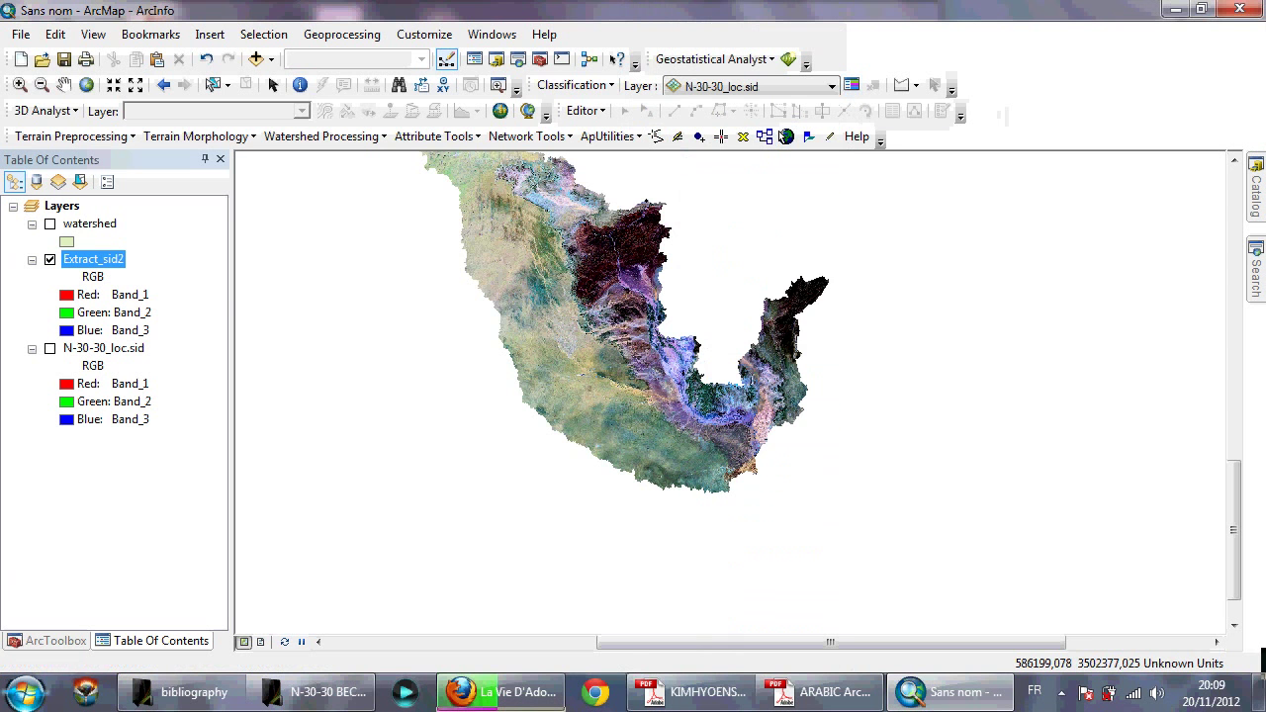
# Set Extract_sid2 as the Image Classification toolbar's layer to classify
pyautogui.scroll(3, 717, 366)
pyautogui.scroll(-6, 717, 366)
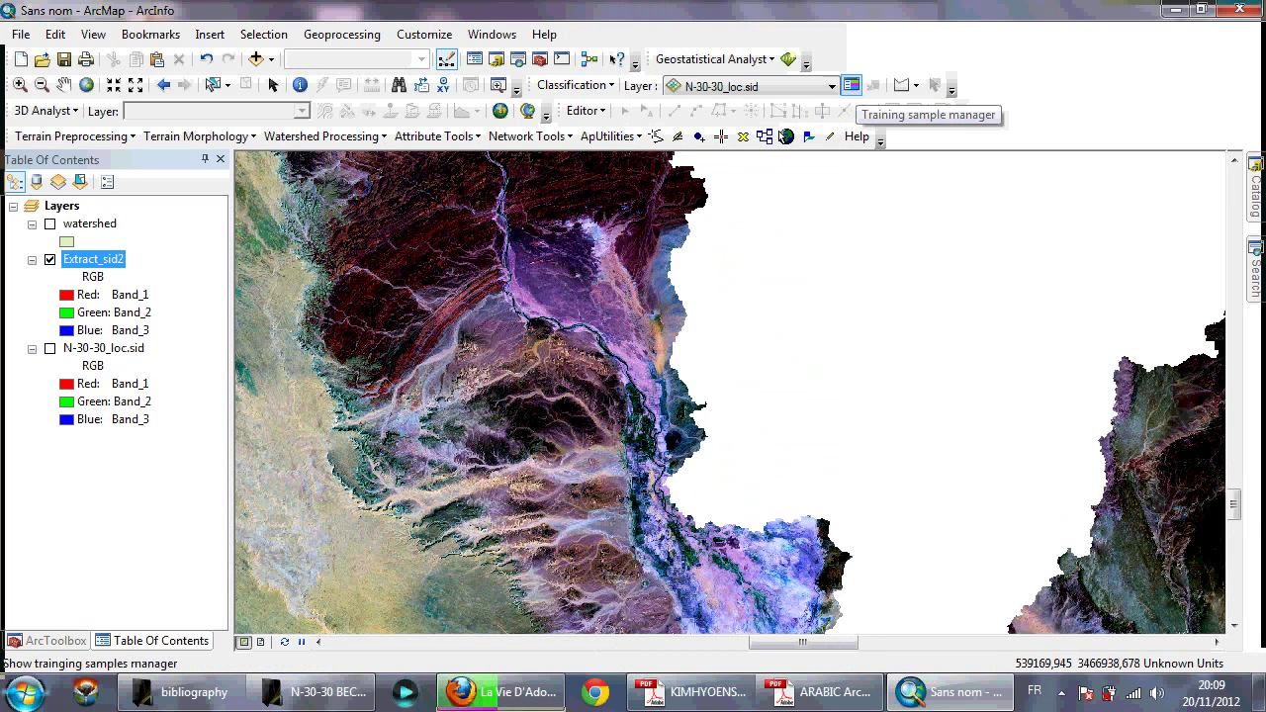
pyautogui.click(832, 86)
pyautogui.click(714, 106)
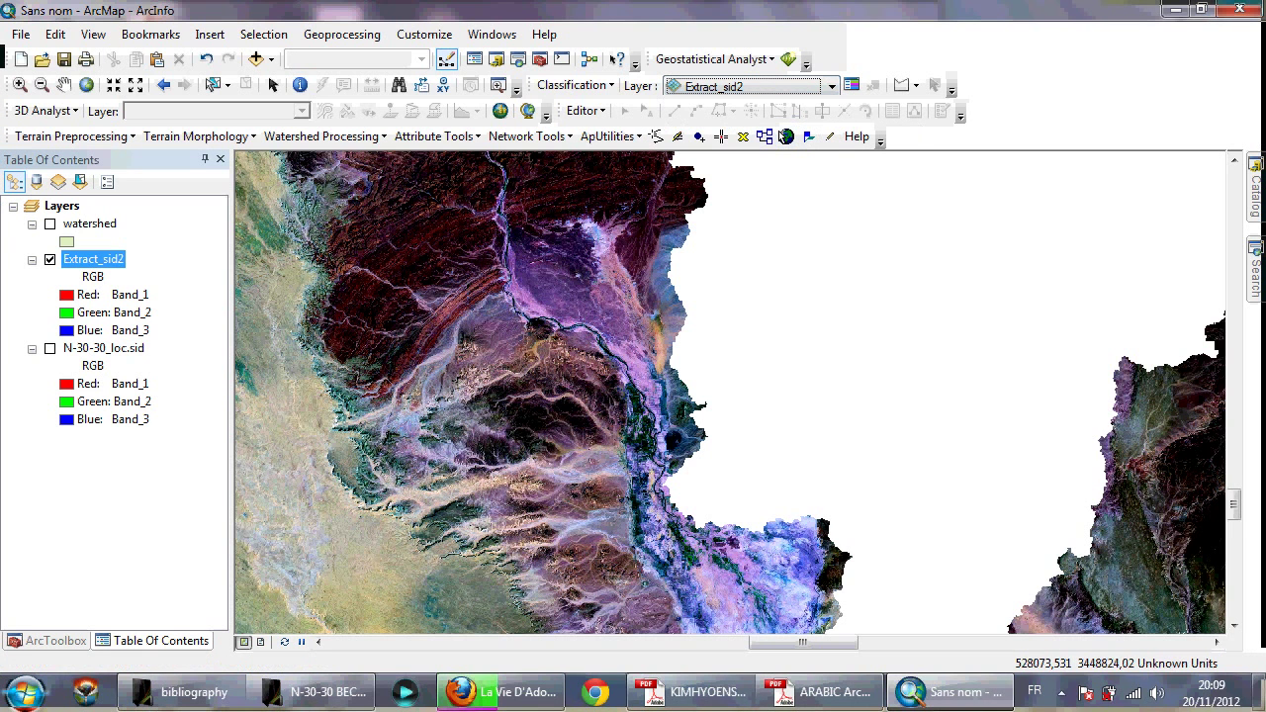
# Pan and zoom the view to the river valley on the clipped image
pyautogui.press('Left')
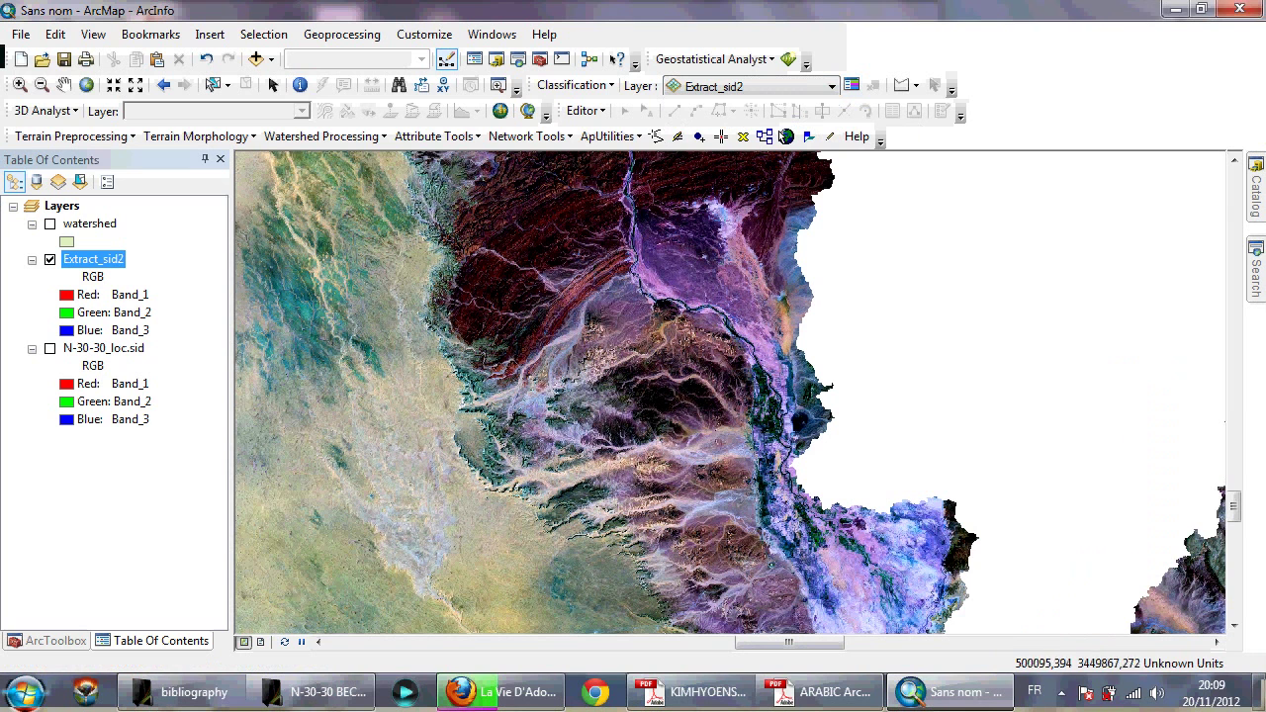
pyautogui.moveTo(673, 376); pyautogui.dragTo(714, 419)
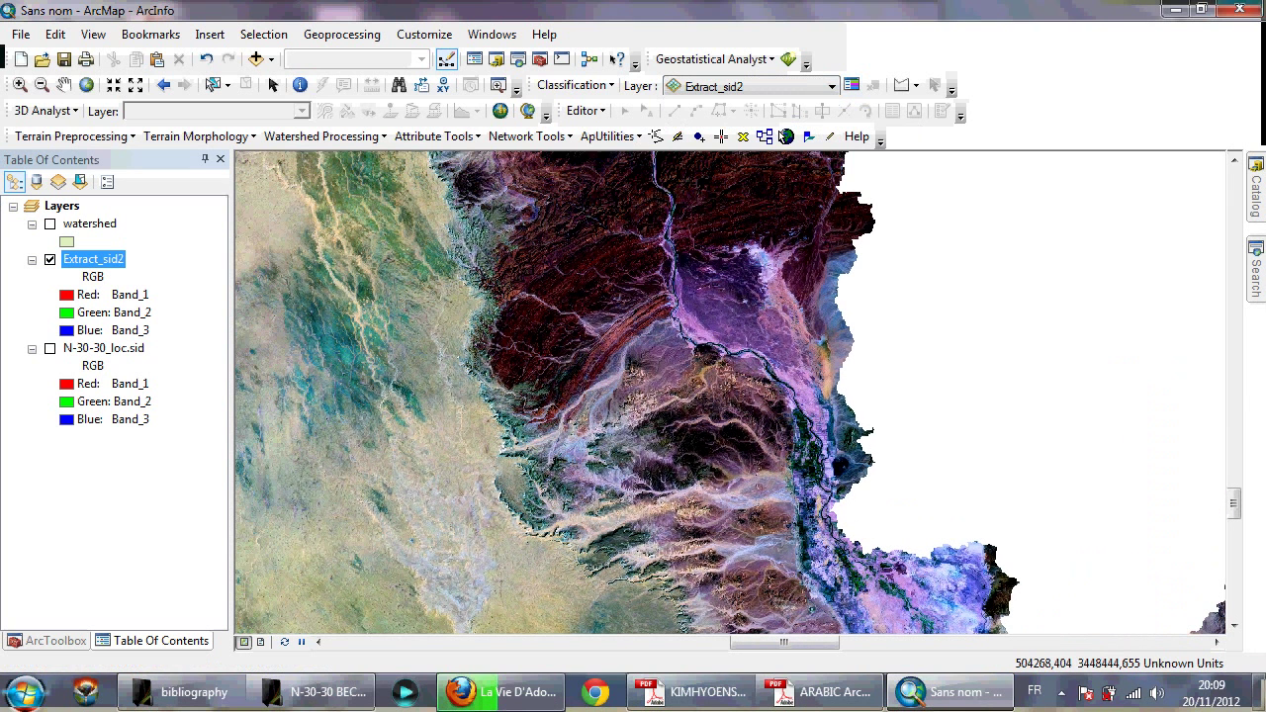
pyautogui.moveTo(714, 419); pyautogui.dragTo(739, 443)
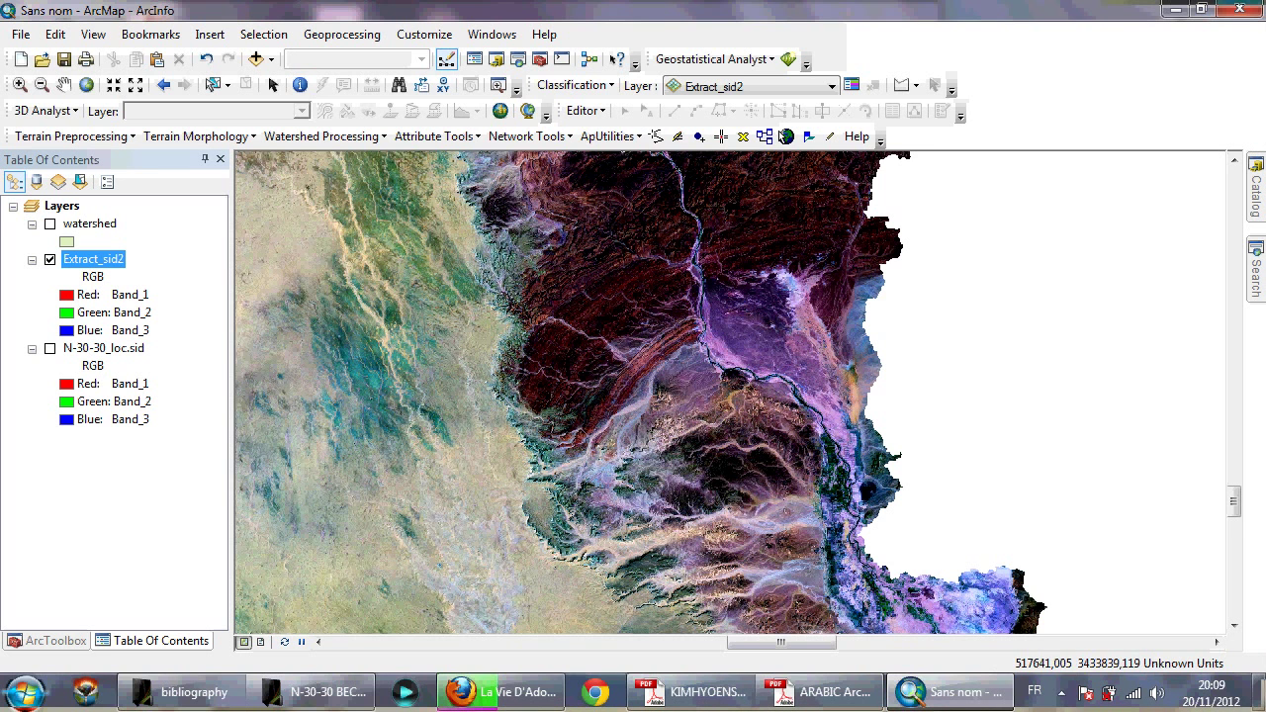
pyautogui.scroll(1, 730, 392)
pyautogui.scroll(-3, 729, 391)
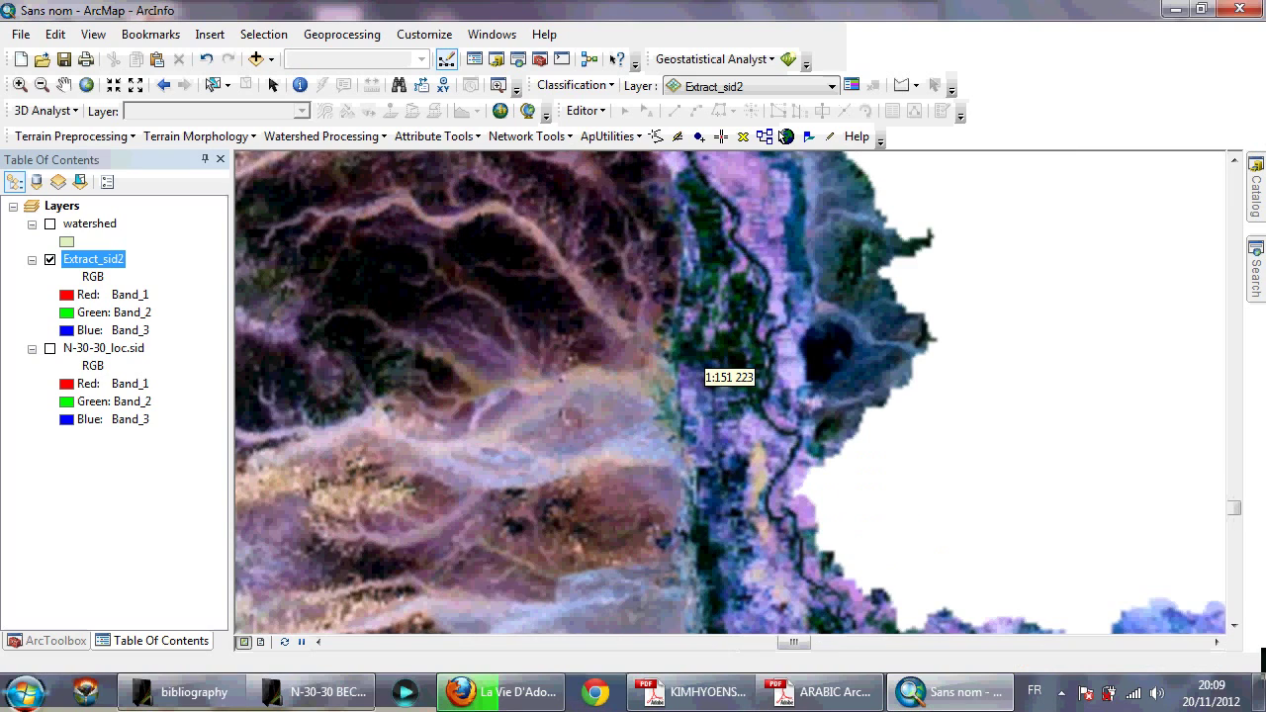
pyautogui.scroll(-2, 730, 392)
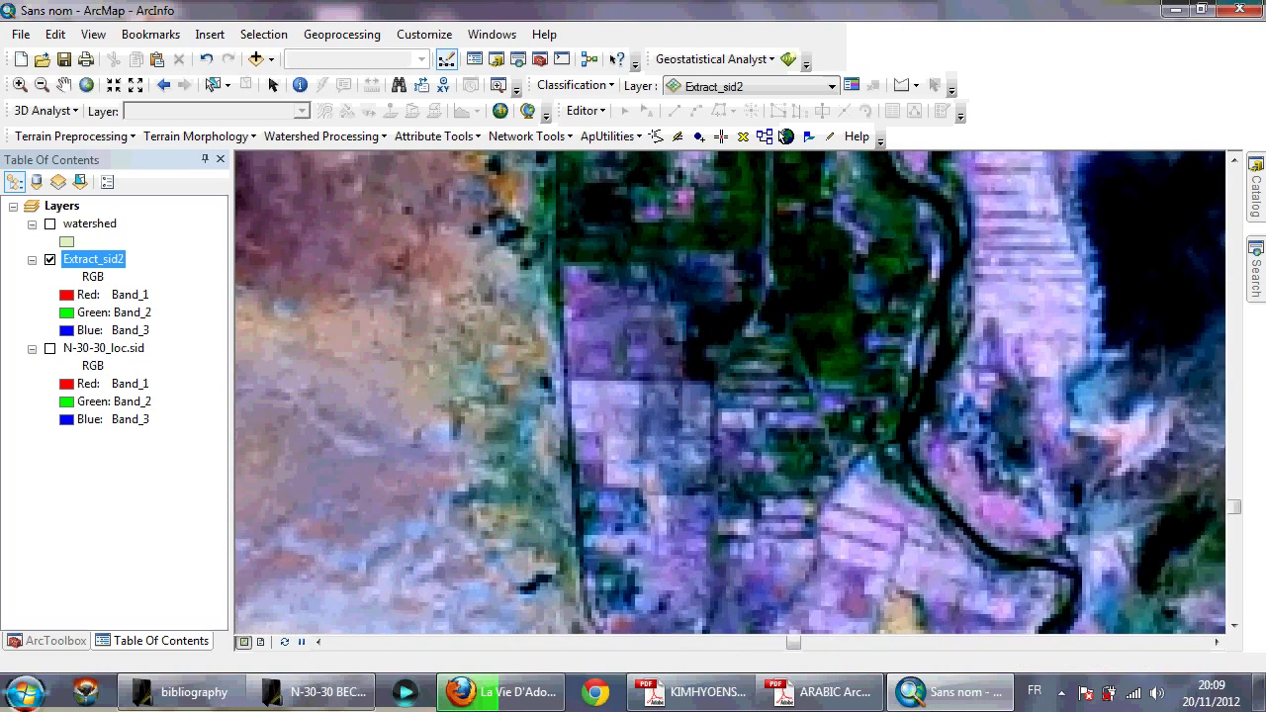
pyautogui.scroll(3, 730, 391)
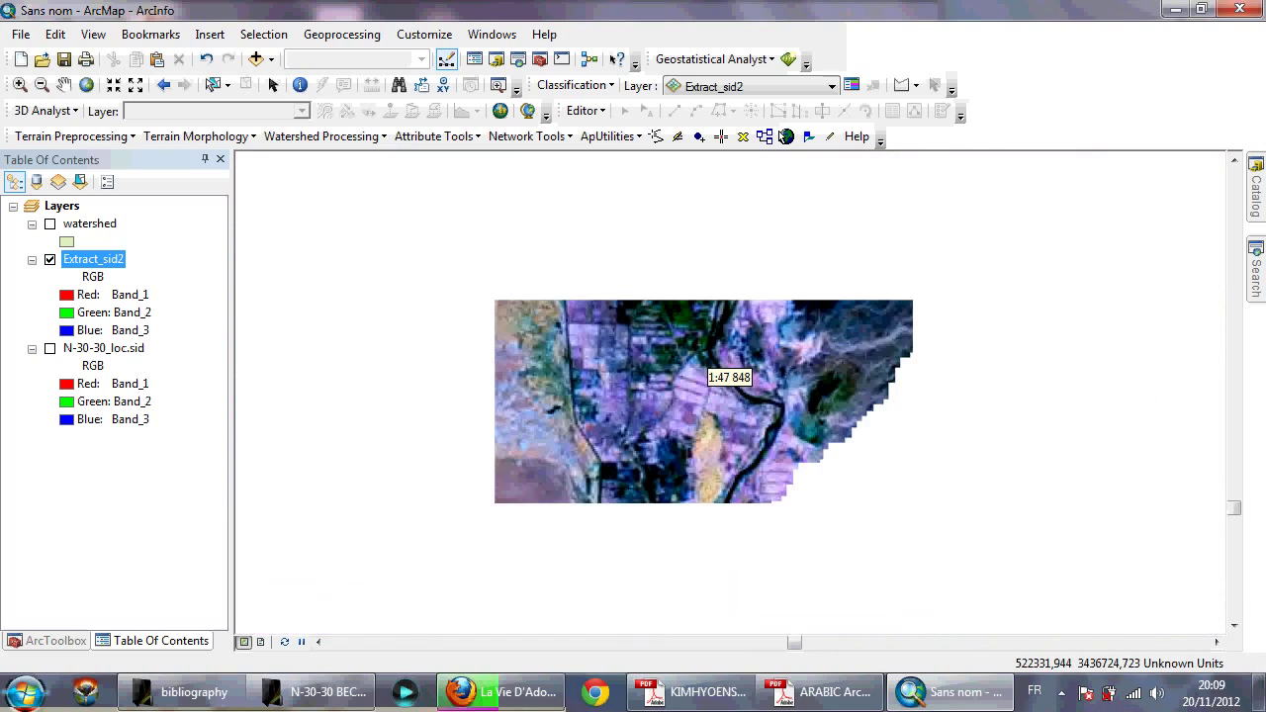
pyautogui.scroll(-3, 702, 381)
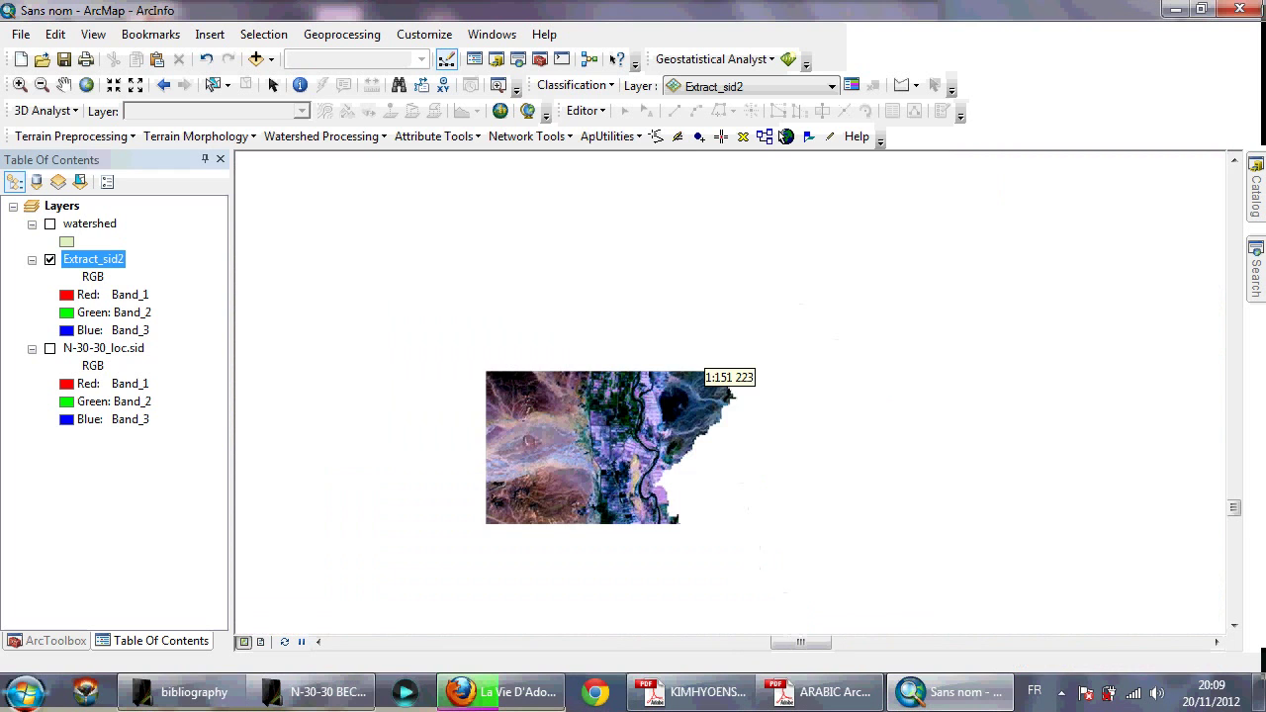
pyautogui.scroll(3, 702, 381)
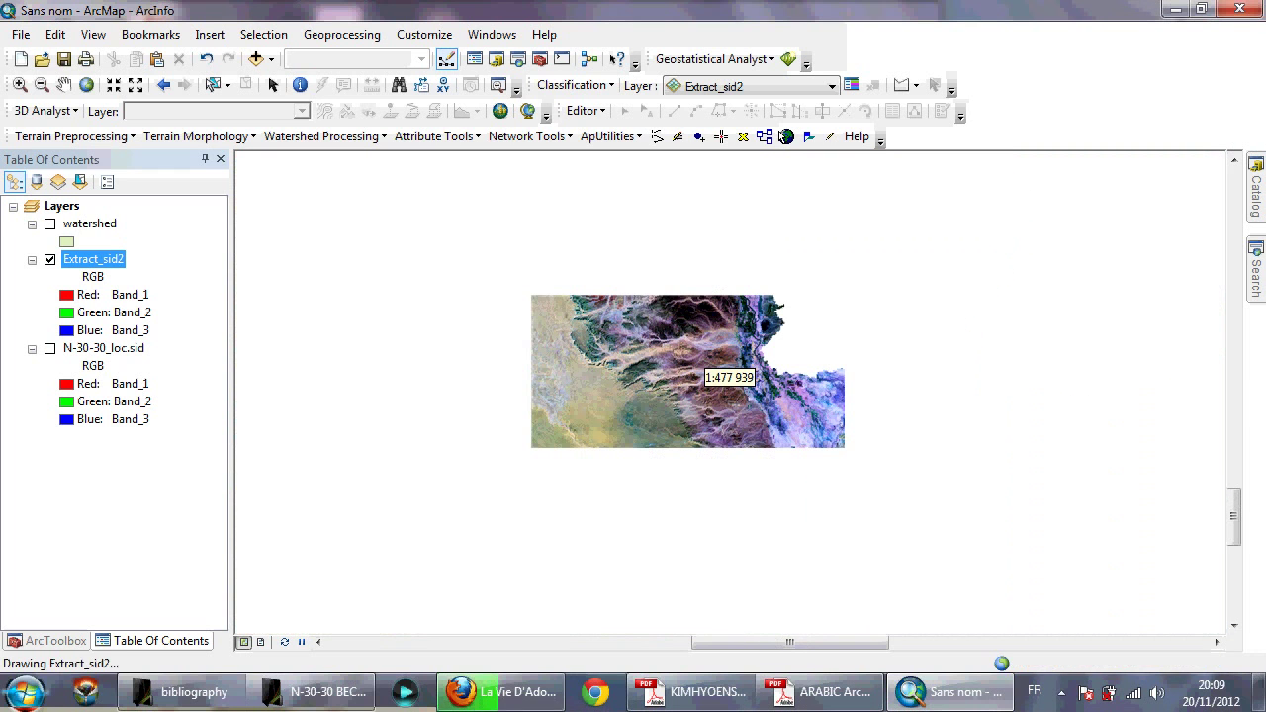
pyautogui.scroll(-3, 702, 381)
pyautogui.scroll(-3, 712, 376)
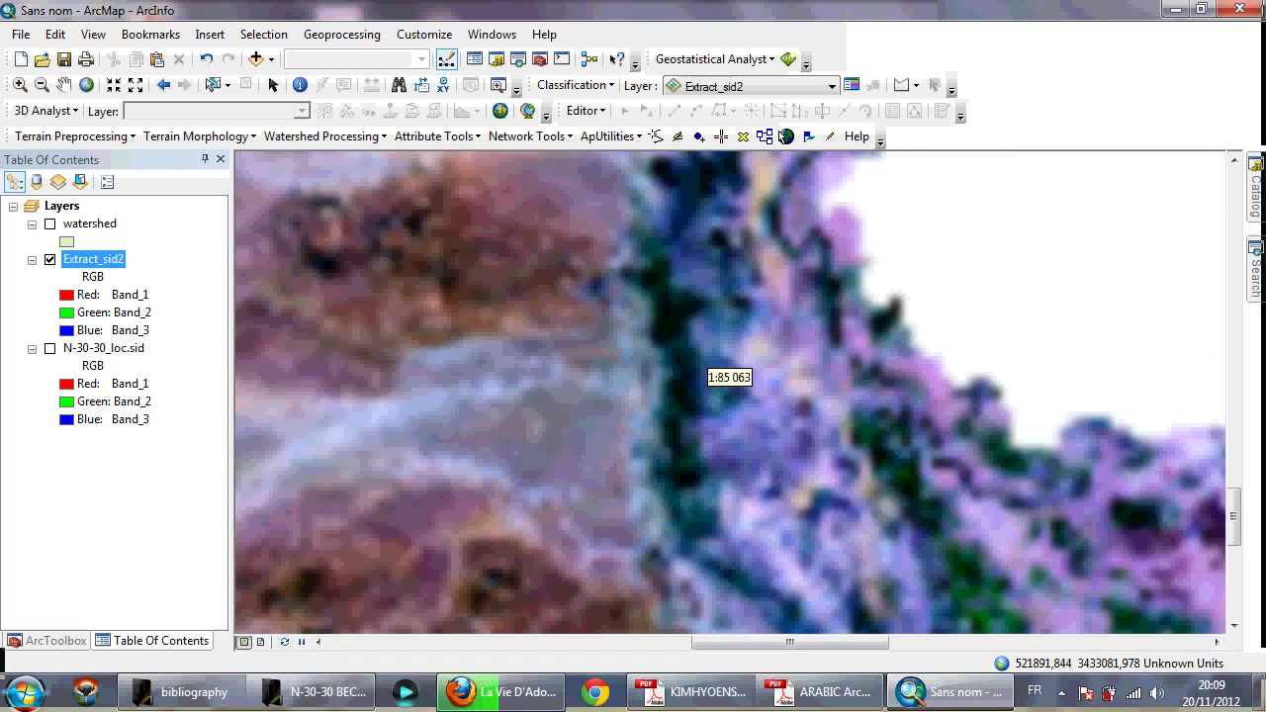
pyautogui.scroll(-3, 729, 377)
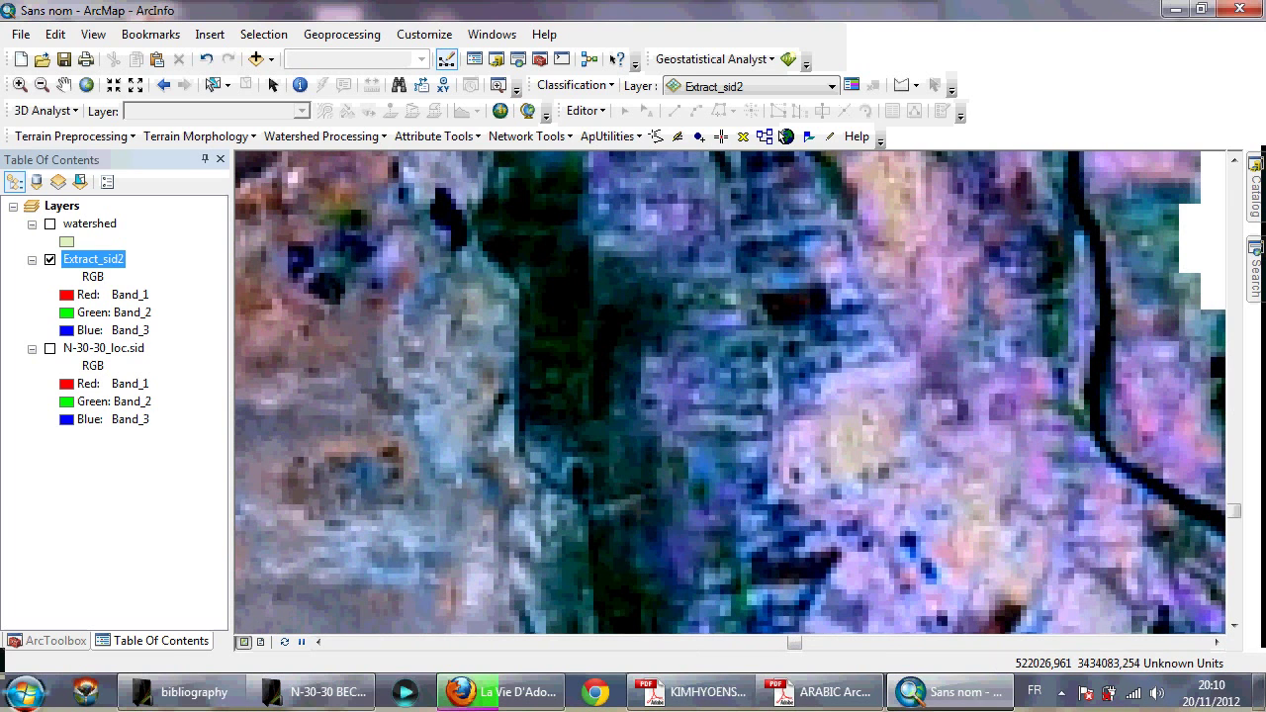
# Open the Training Sample Manager and draw the first sample polygon, Class 1
pyautogui.click(851, 86)
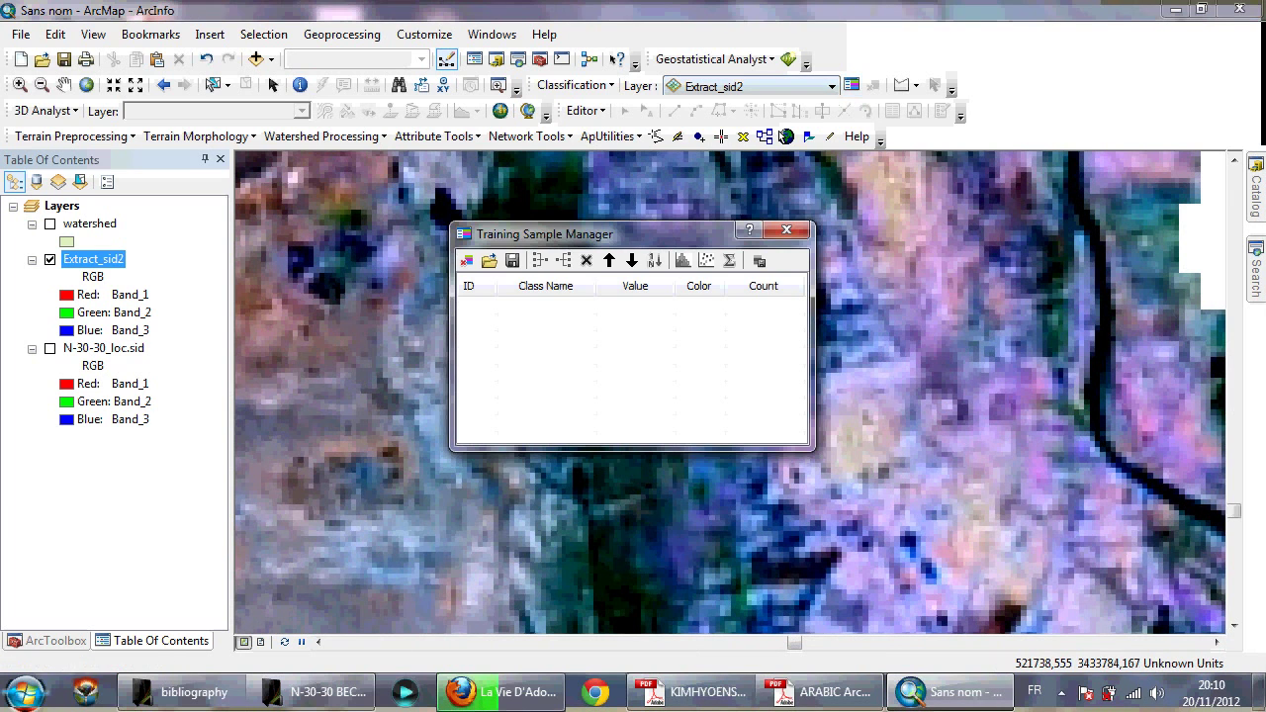
pyautogui.moveTo(594, 233); pyautogui.dragTo(165, 415)
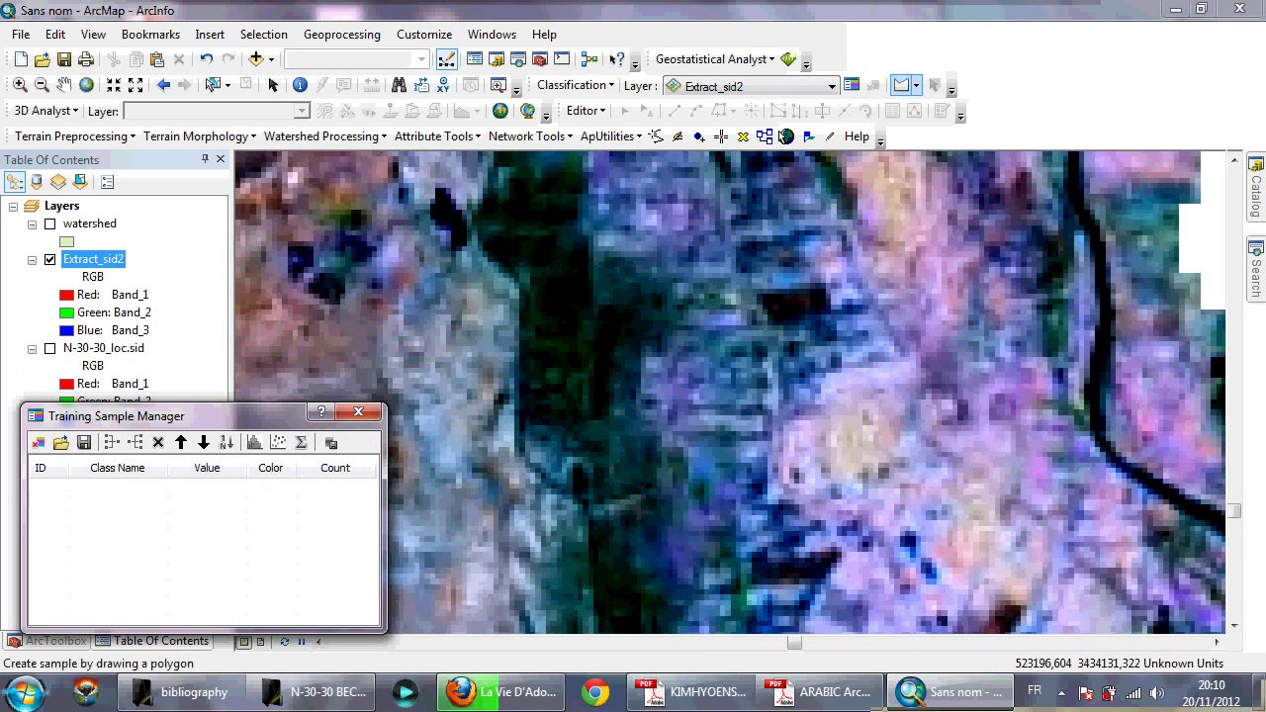
pyautogui.click(38, 442)
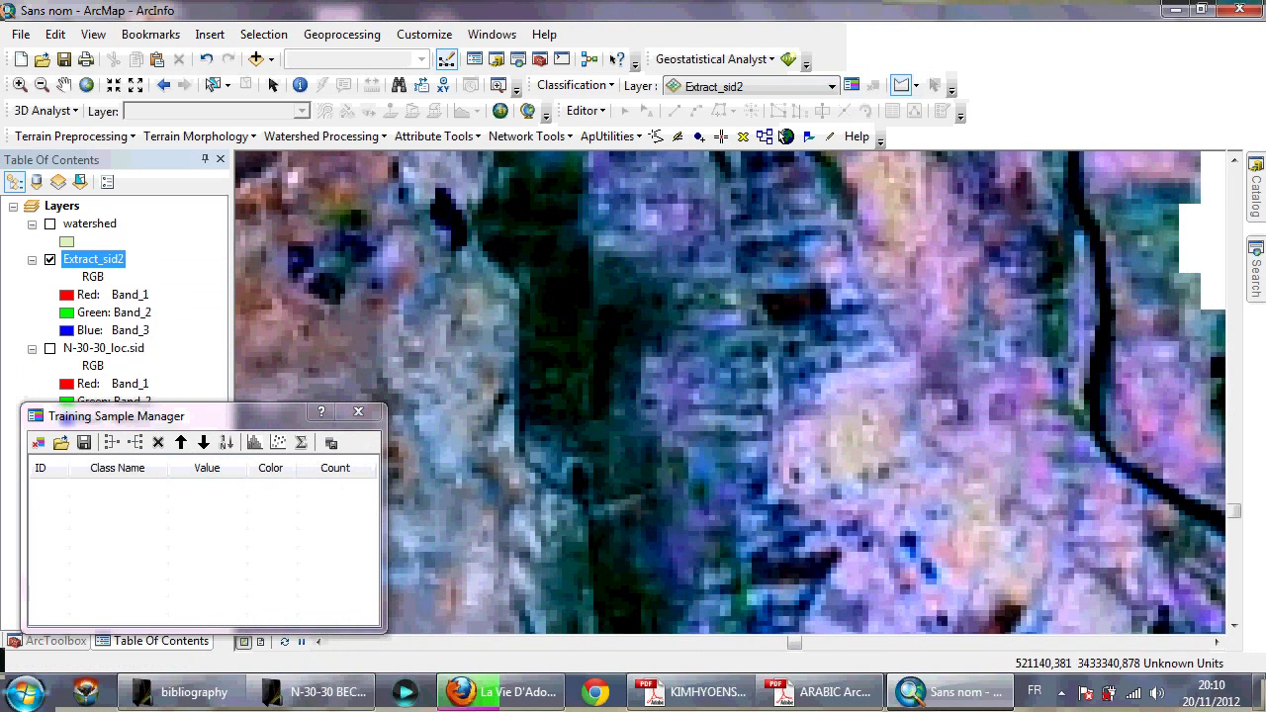
pyautogui.click(544, 275)
pyautogui.click(546, 343)
pyautogui.doubleClick(588, 341)
# Draw the Class 2 and Class 3 sample polygons further south
pyautogui.press('Down')
pyautogui.press('Down')
pyautogui.press('Down')
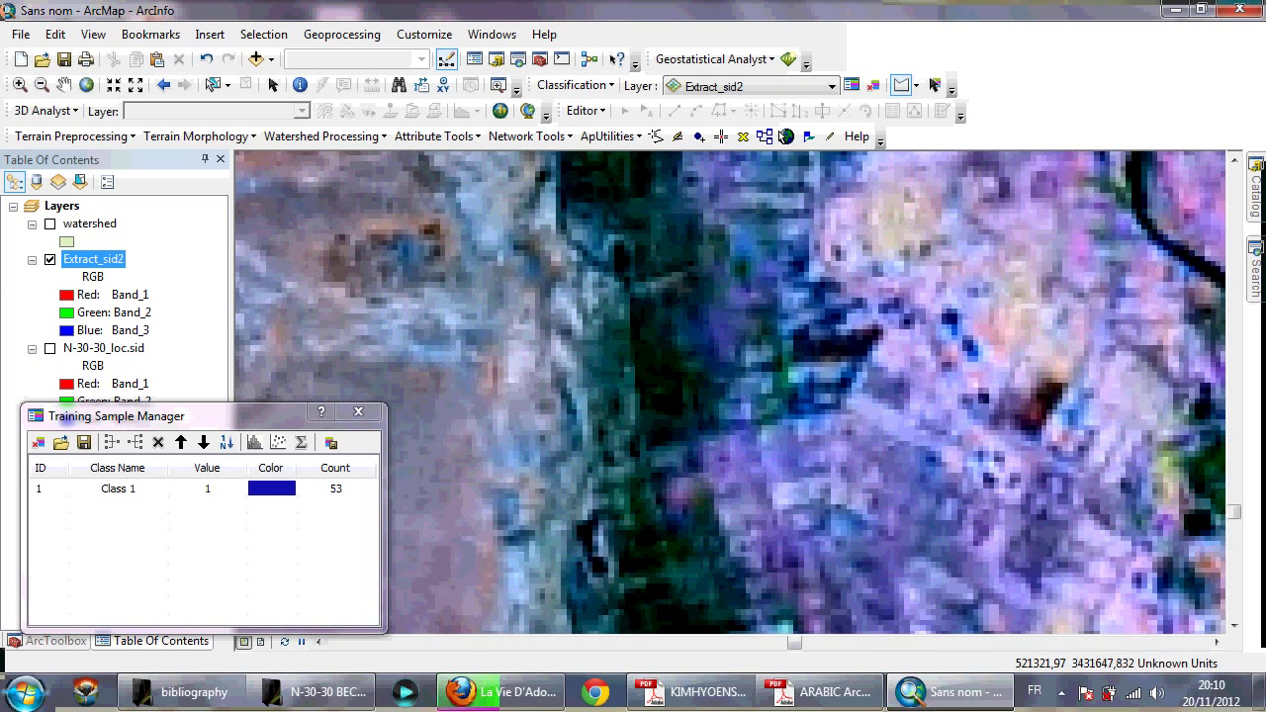
pyautogui.click(652, 329)
pyautogui.click(645, 390)
pyautogui.doubleClick(684, 361)
pyautogui.press('Down')
pyautogui.press('Down')
pyautogui.press('Down')
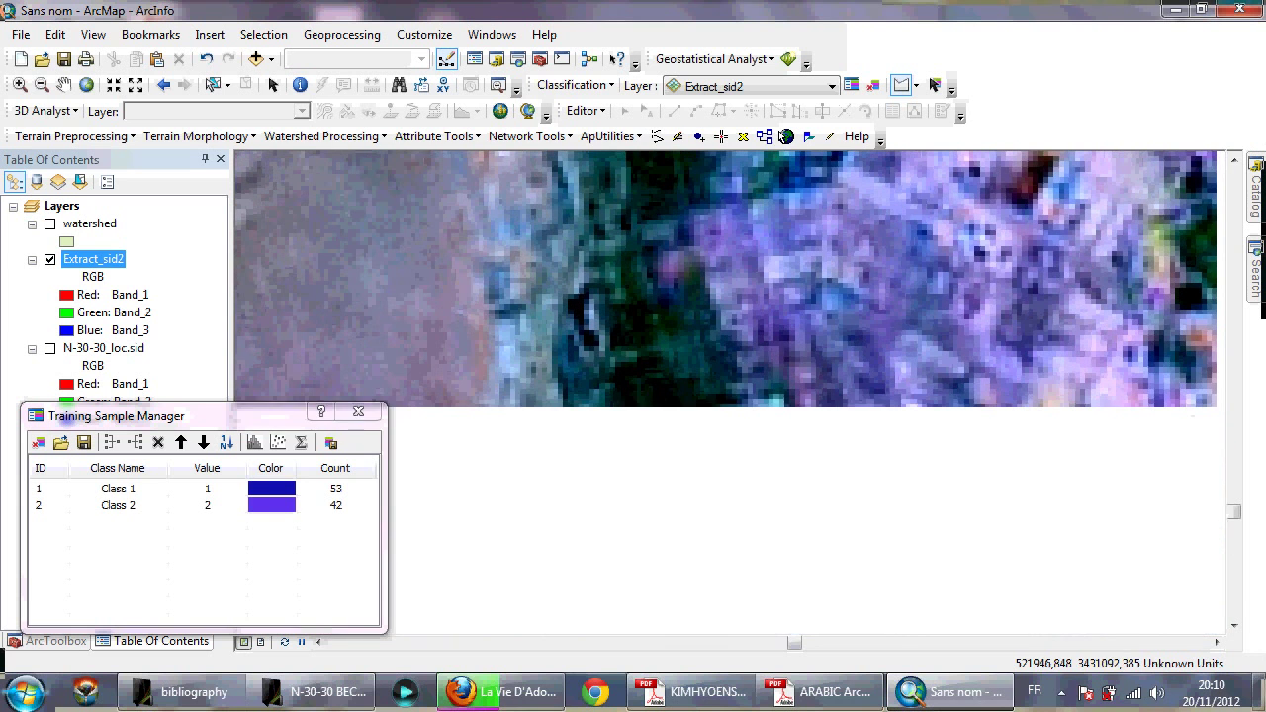
pyautogui.click(620, 427)
pyautogui.click(620, 364)
pyautogui.click(665, 356)
pyautogui.doubleClick(685, 407)
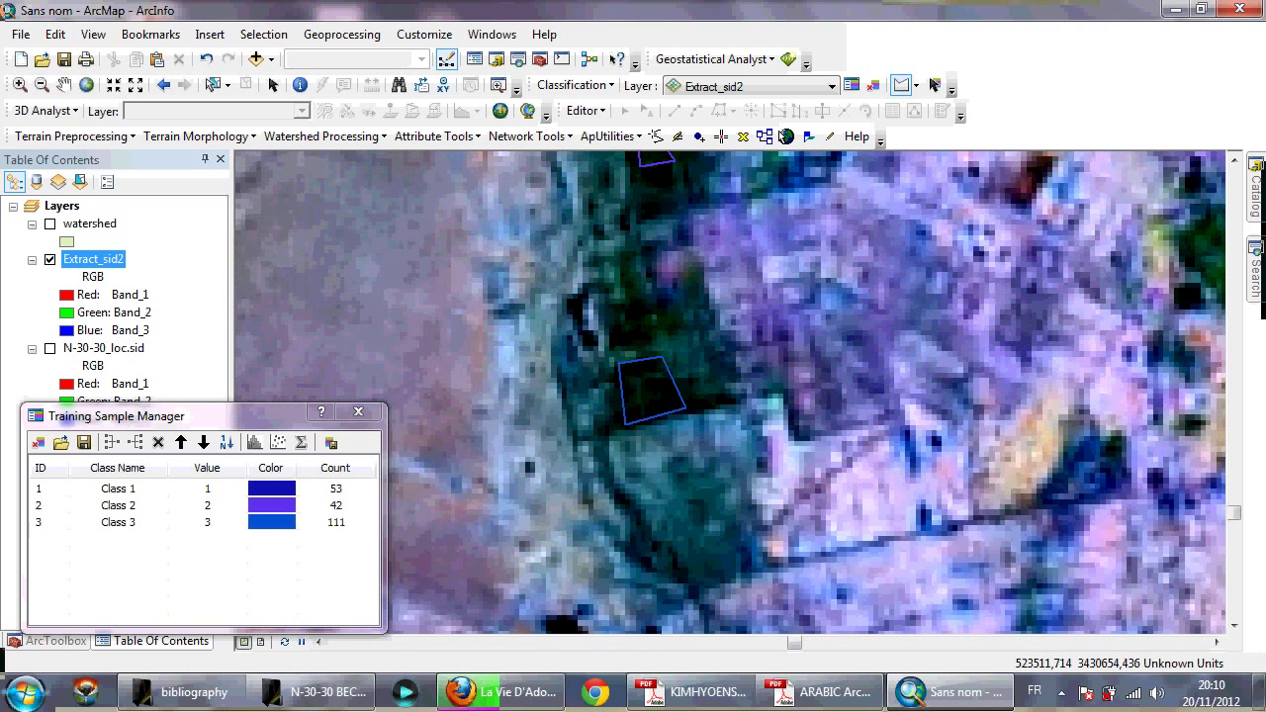
# Draw the Class 4 and Class 5 samples on the green fields north-east
pyautogui.press('Up')
pyautogui.press('Right')
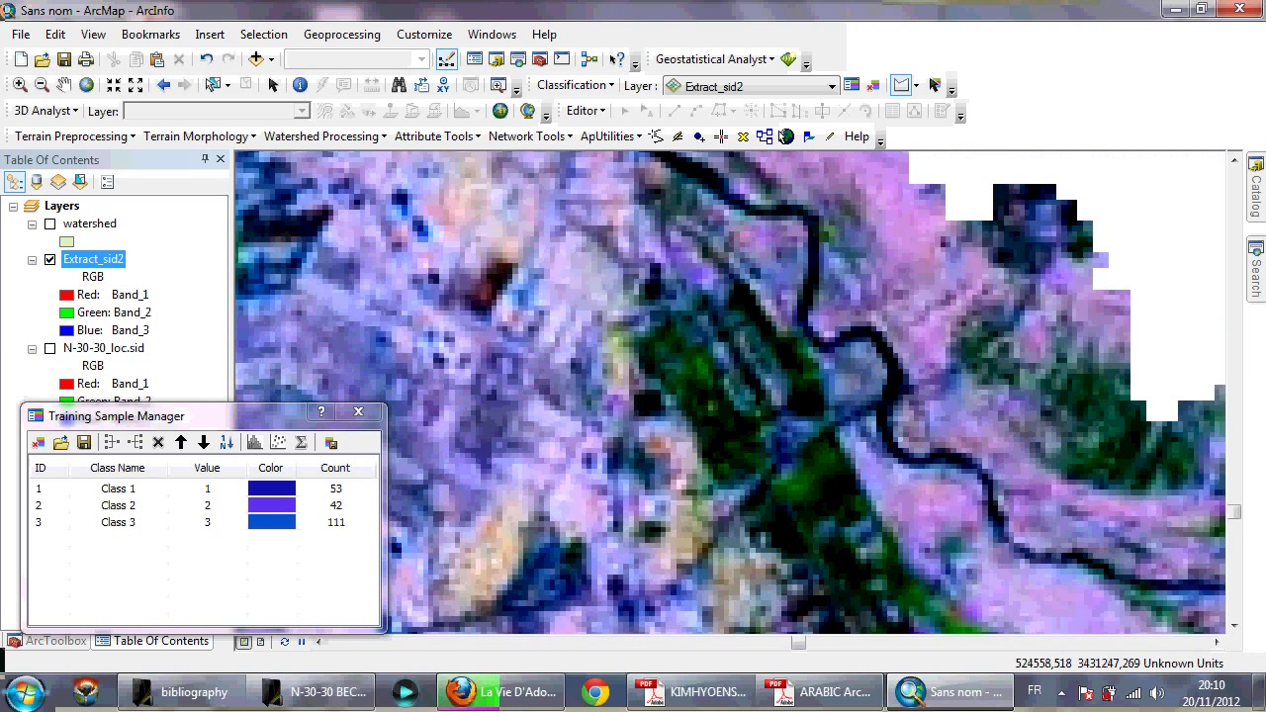
pyautogui.click(700, 359)
pyautogui.click(714, 390)
pyautogui.doubleClick(696, 408)
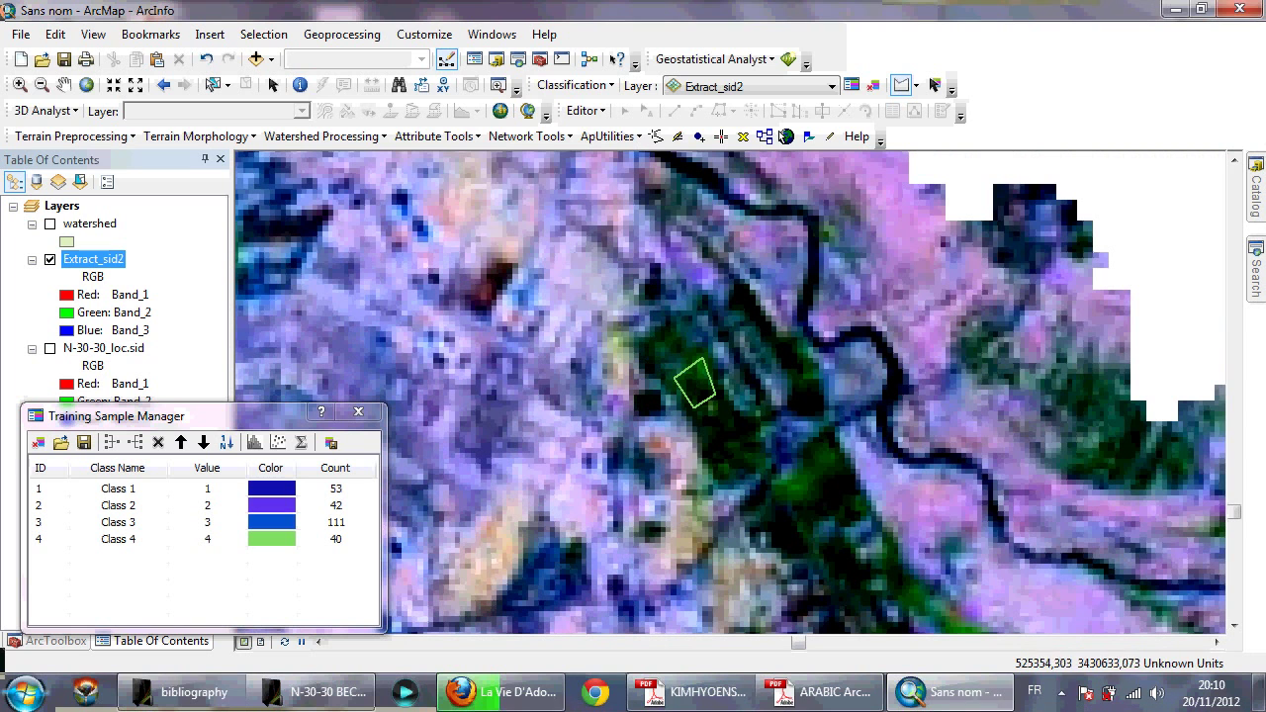
pyautogui.click(831, 453)
pyautogui.click(789, 486)
pyautogui.click(816, 521)
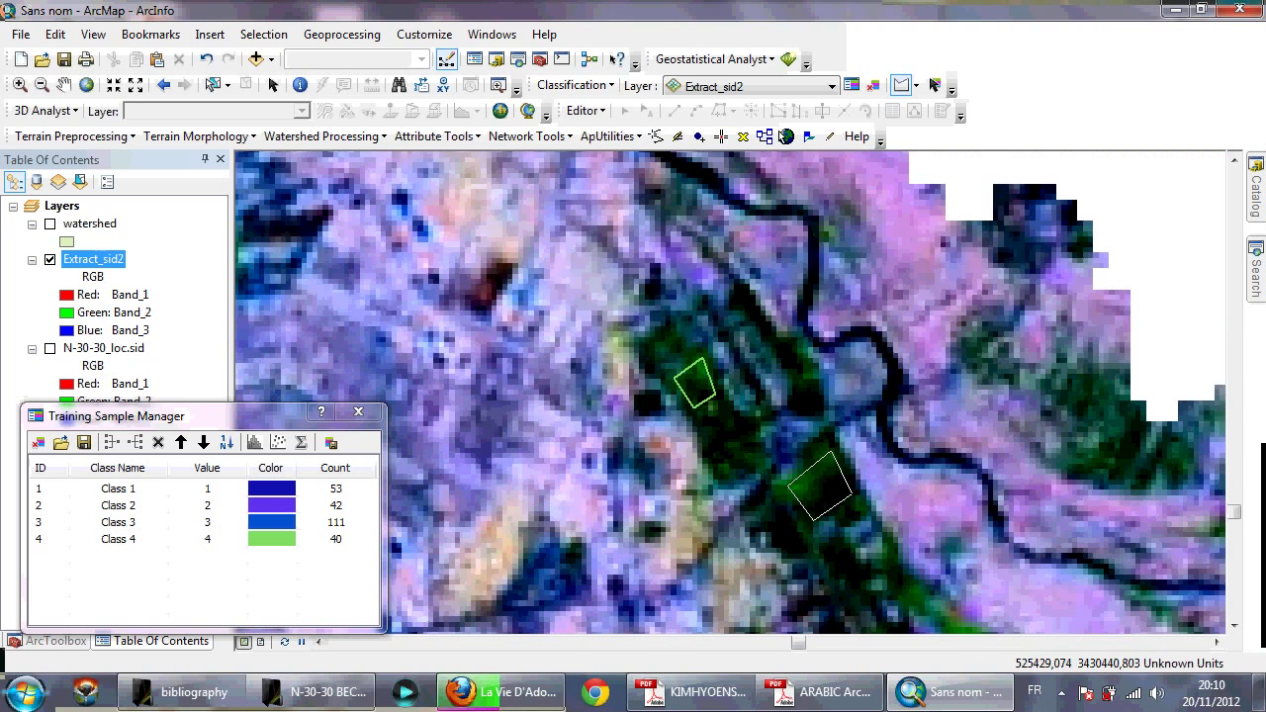
pyautogui.doubleClick(852, 495)
# Draw samples Class 6 to Class 8, then select all eight classes in the manager
pyautogui.press('Right')
pyautogui.press('Down')
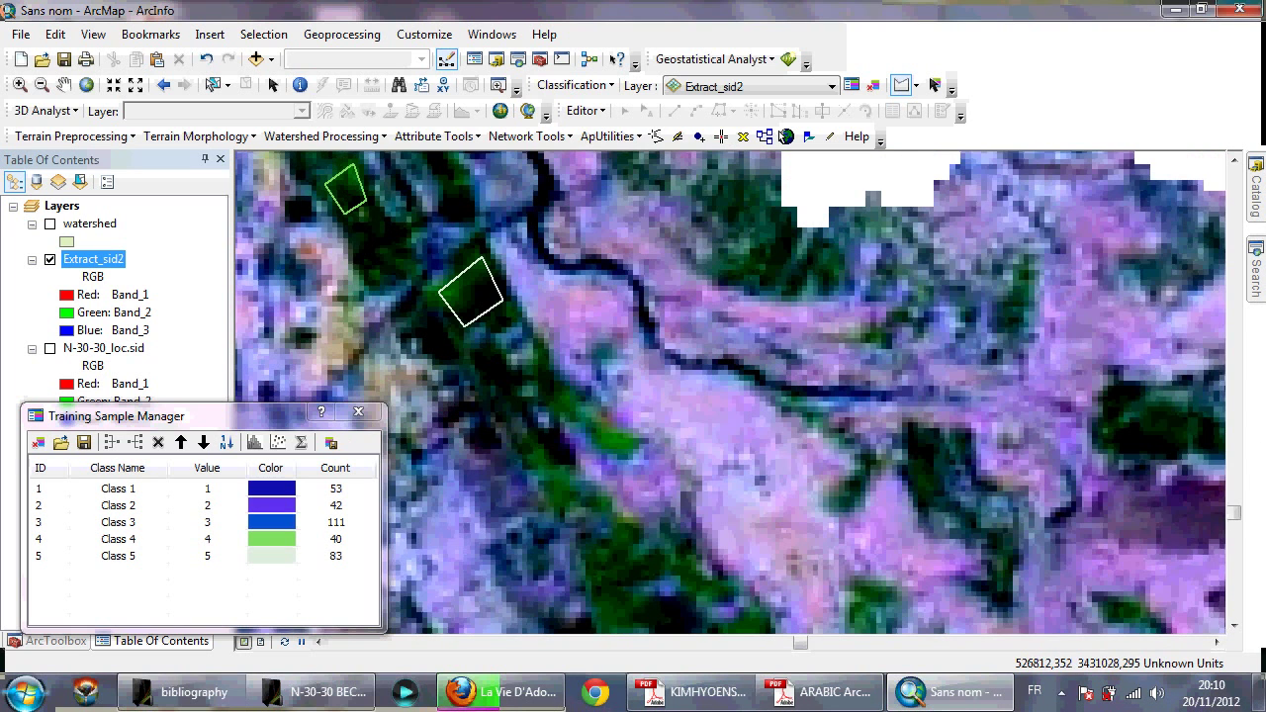
pyautogui.click(739, 261)
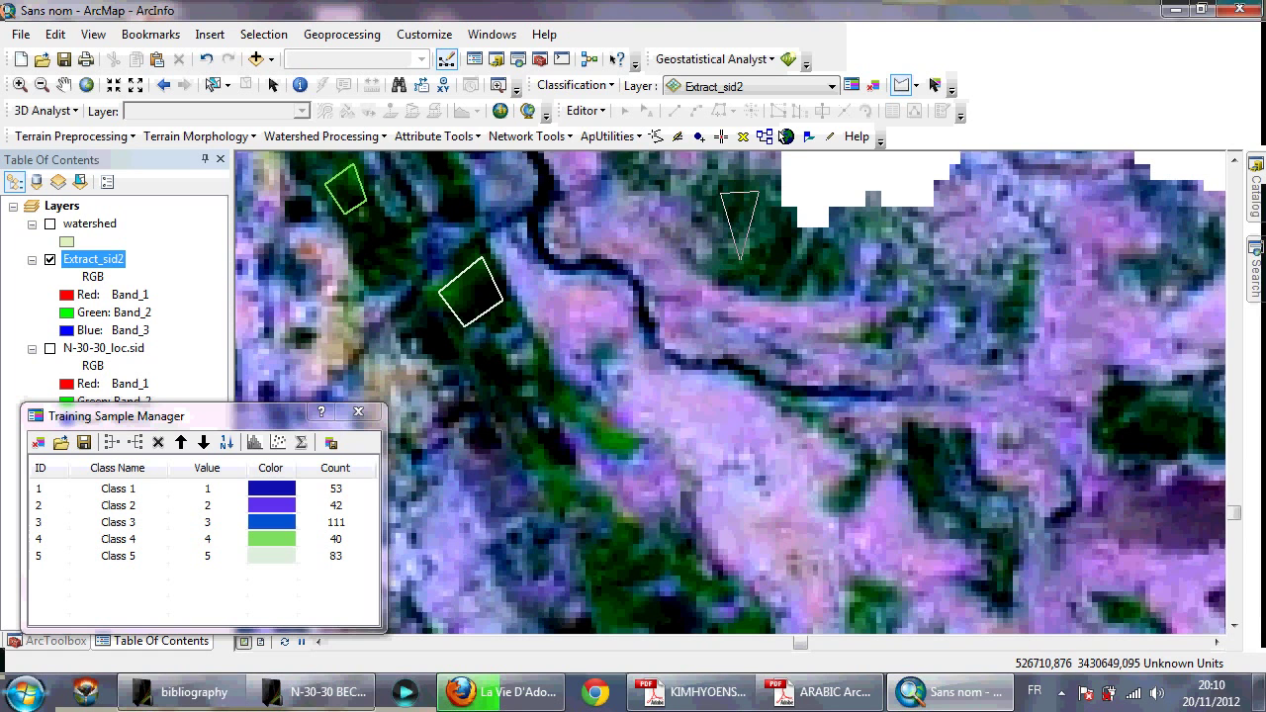
pyautogui.doubleClick(779, 255)
pyautogui.press('Down')
pyautogui.click(577, 317)
pyautogui.click(620, 310)
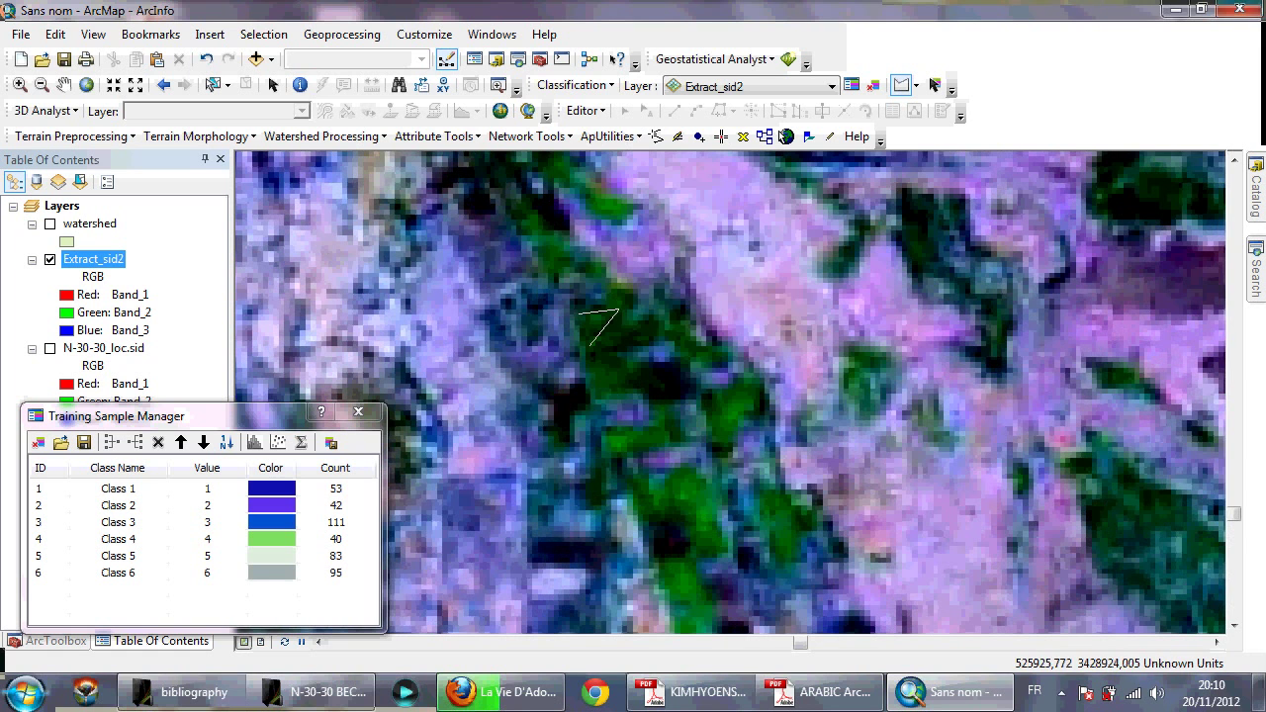
pyautogui.doubleClick(599, 386)
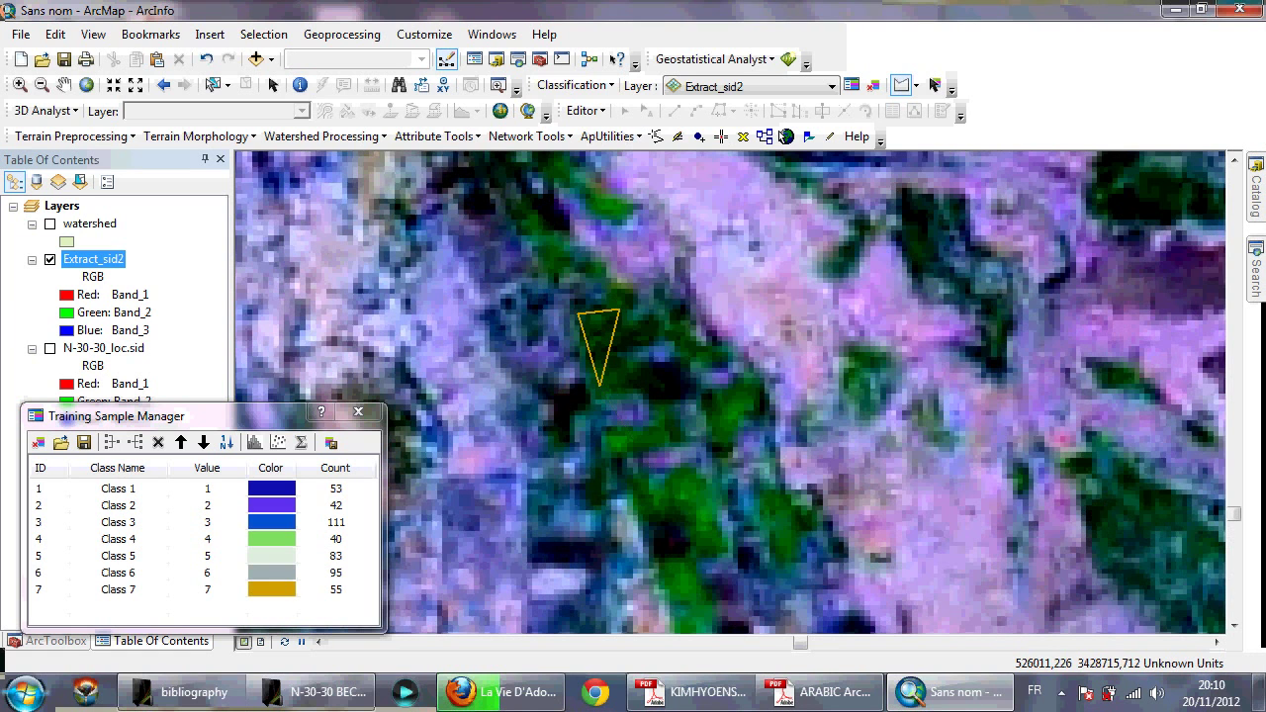
pyautogui.click(672, 483)
pyautogui.click(692, 479)
pyautogui.click(698, 507)
pyautogui.doubleClick(678, 512)
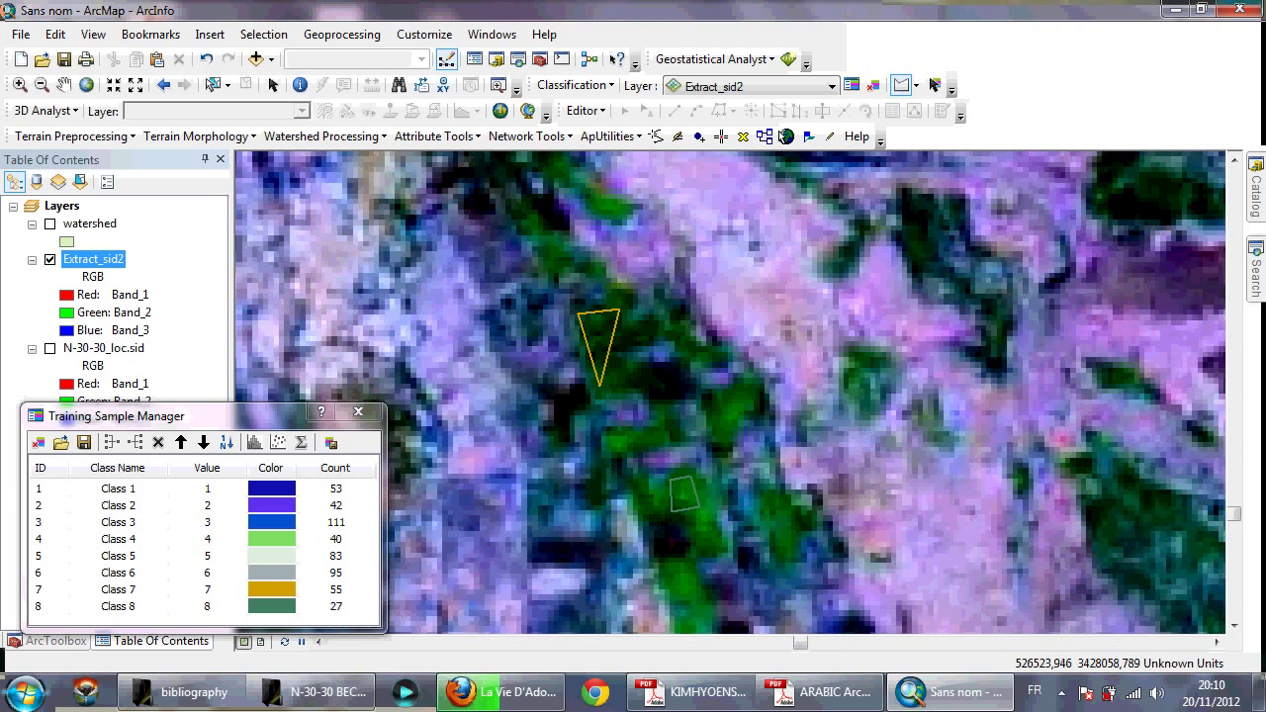
pyautogui.press('Left')
pyautogui.press('Down')
pyautogui.press('Down')
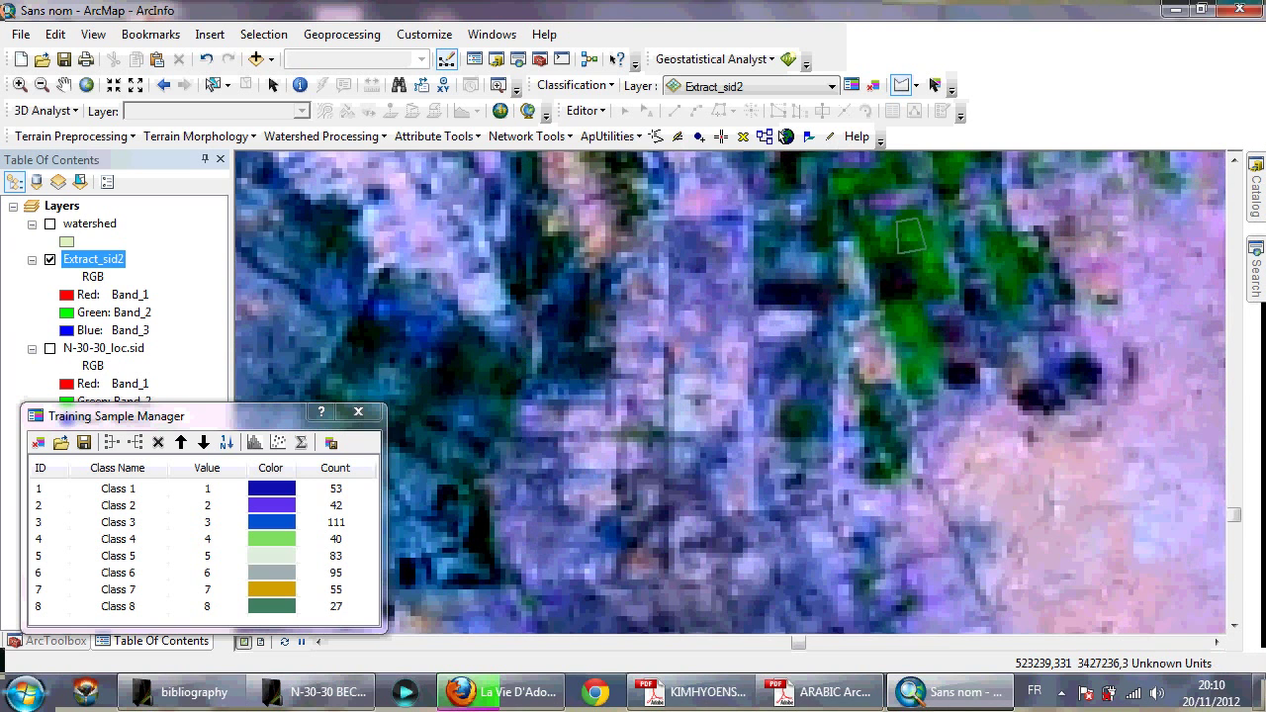
pyautogui.moveTo(384, 406); pyautogui.dragTo(472, 237)
pyautogui.moveTo(275, 473); pyautogui.dragTo(221, 318)
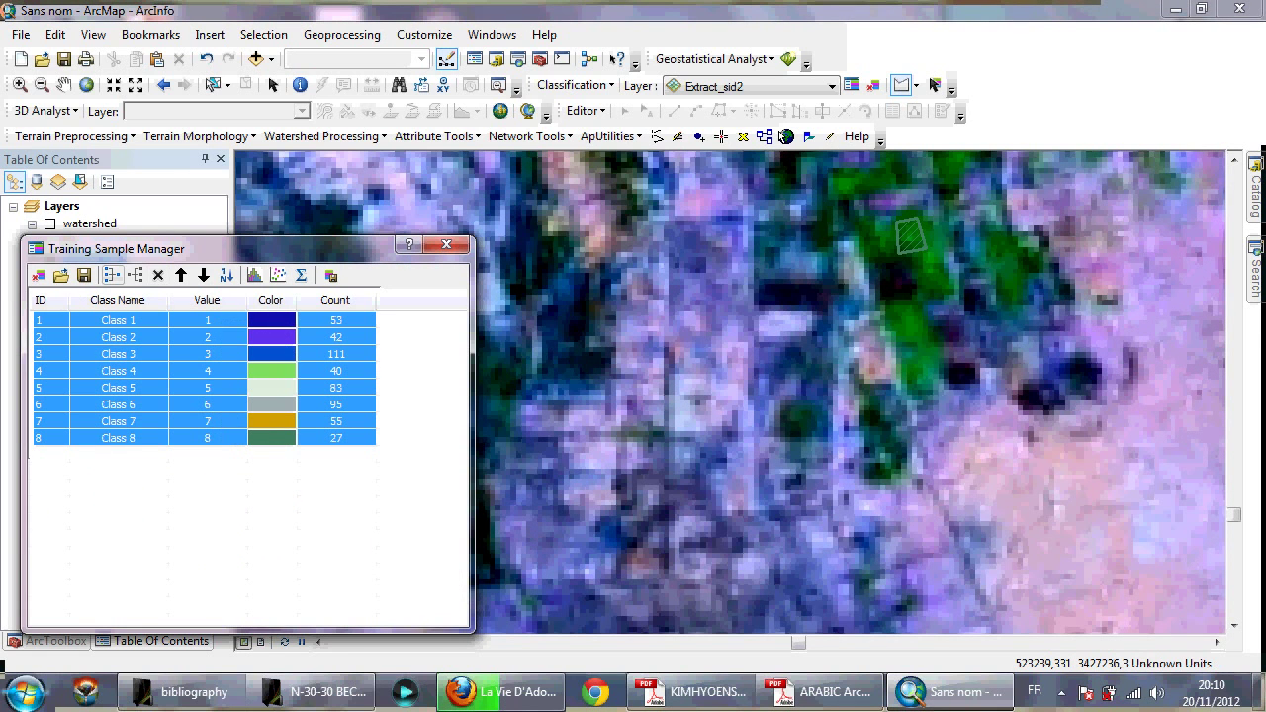
# Merge the eight classes into one named 'vegetation', coloured bright green
pyautogui.click(111, 275)
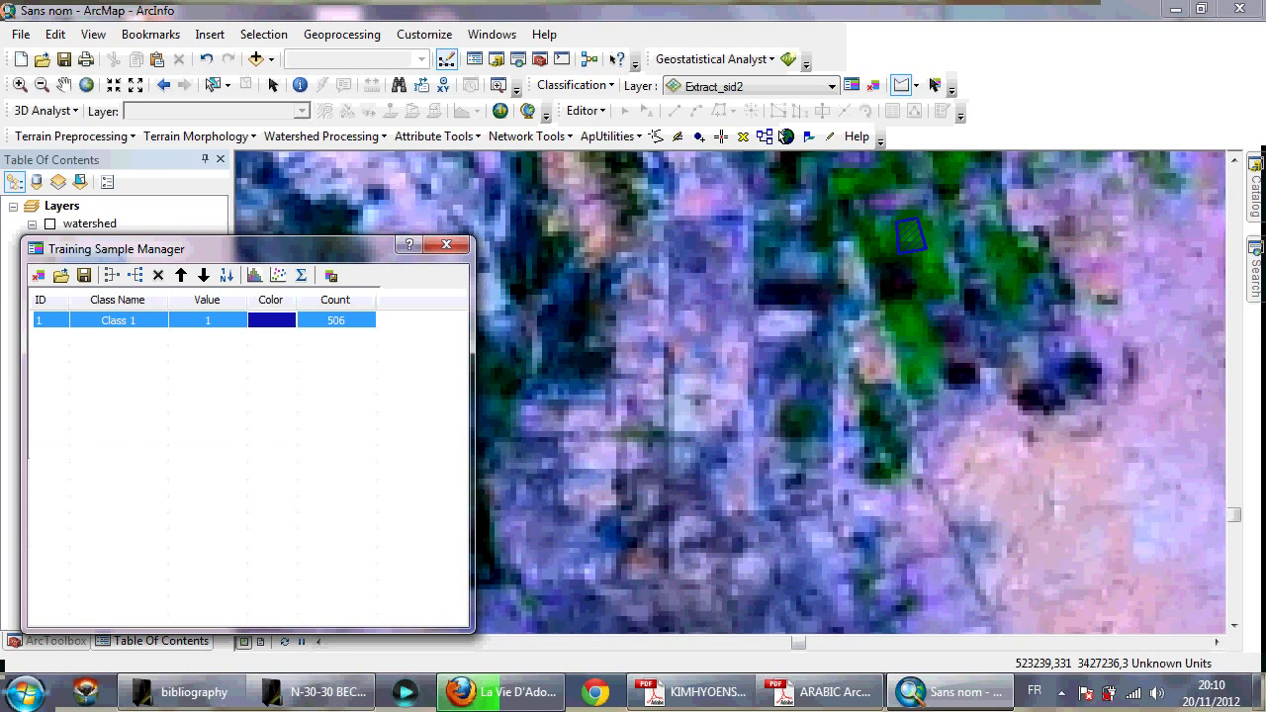
pyautogui.click(118, 319)
pyautogui.moveTo(228, 692)
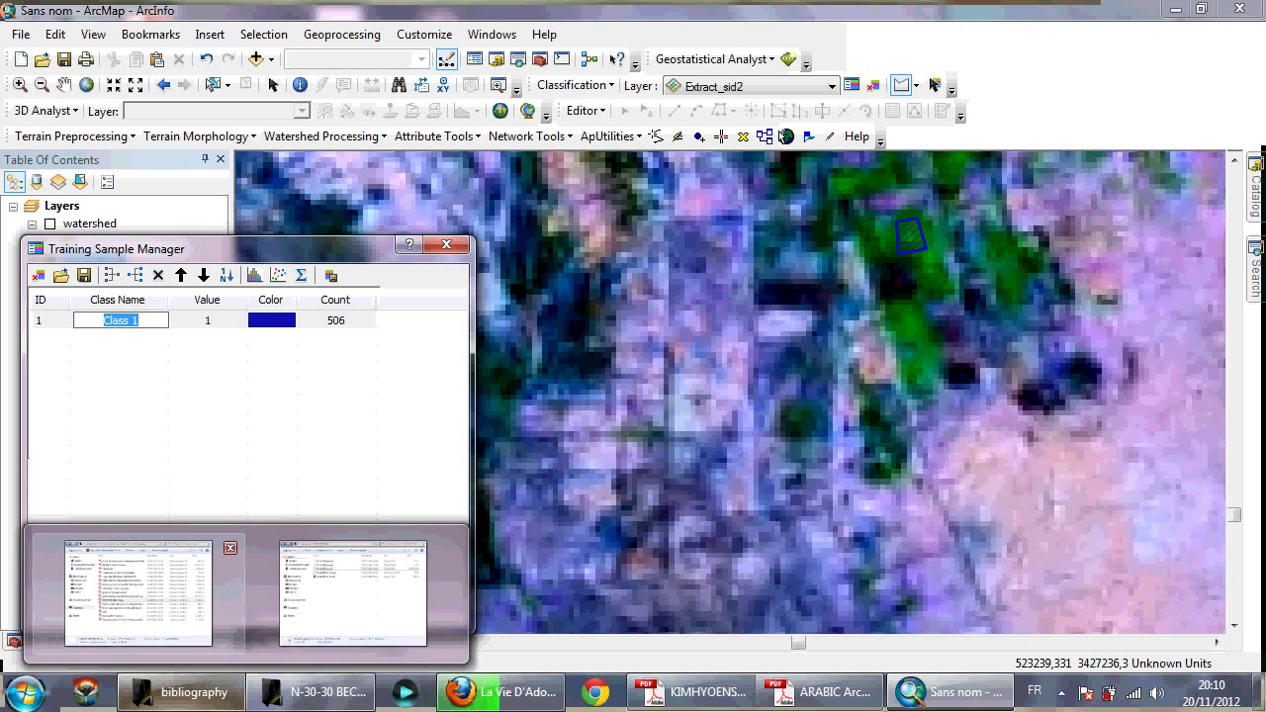
pyautogui.write('vegetation')
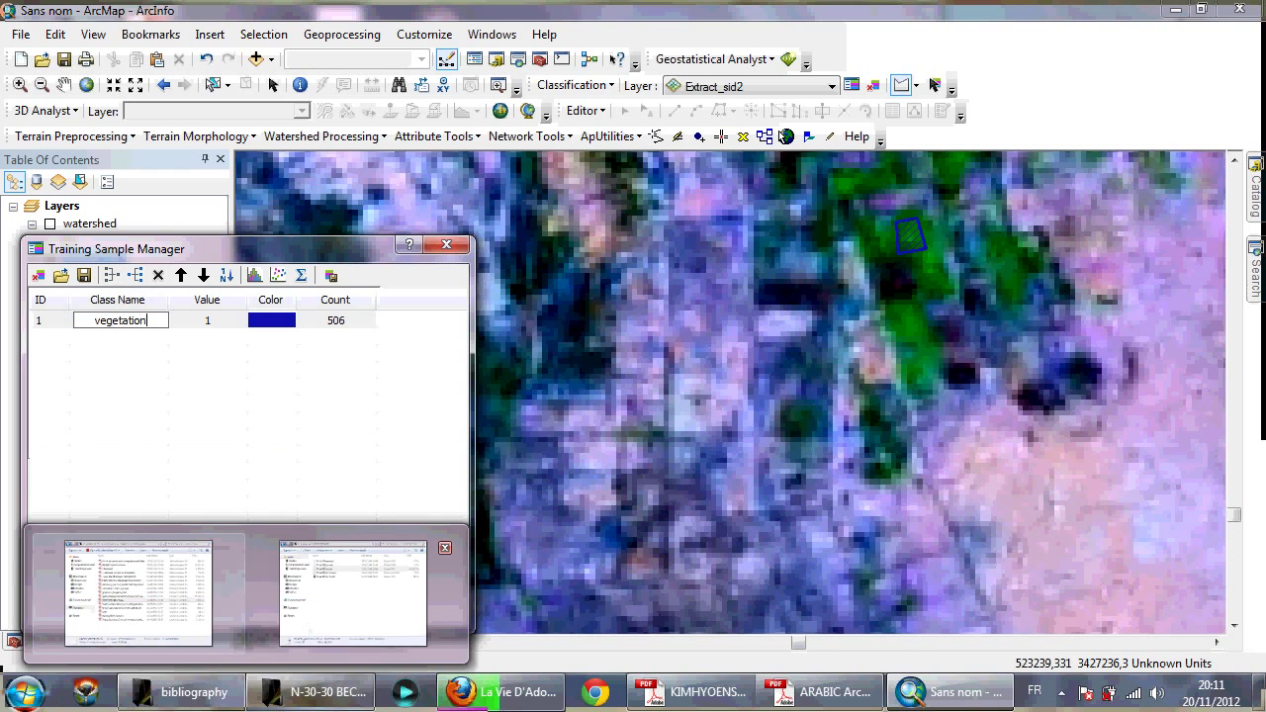
pyautogui.press('Return')
pyautogui.click(271, 319)
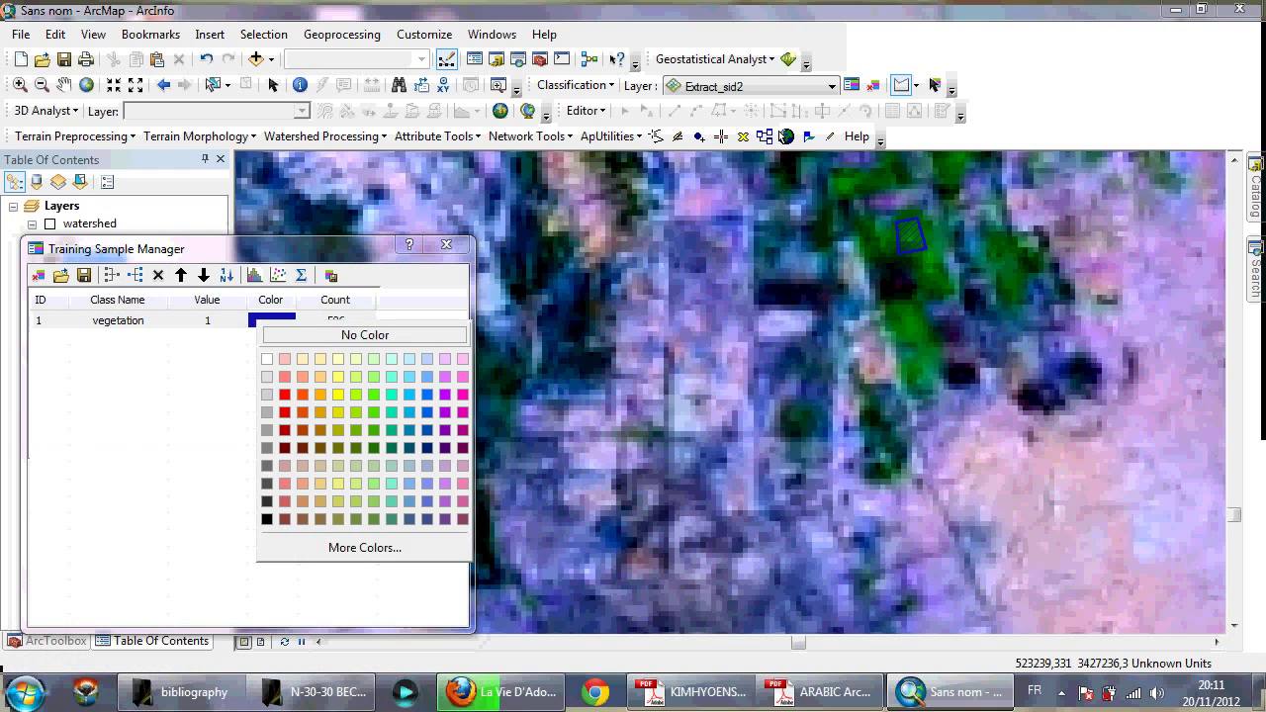
pyautogui.click(356, 393)
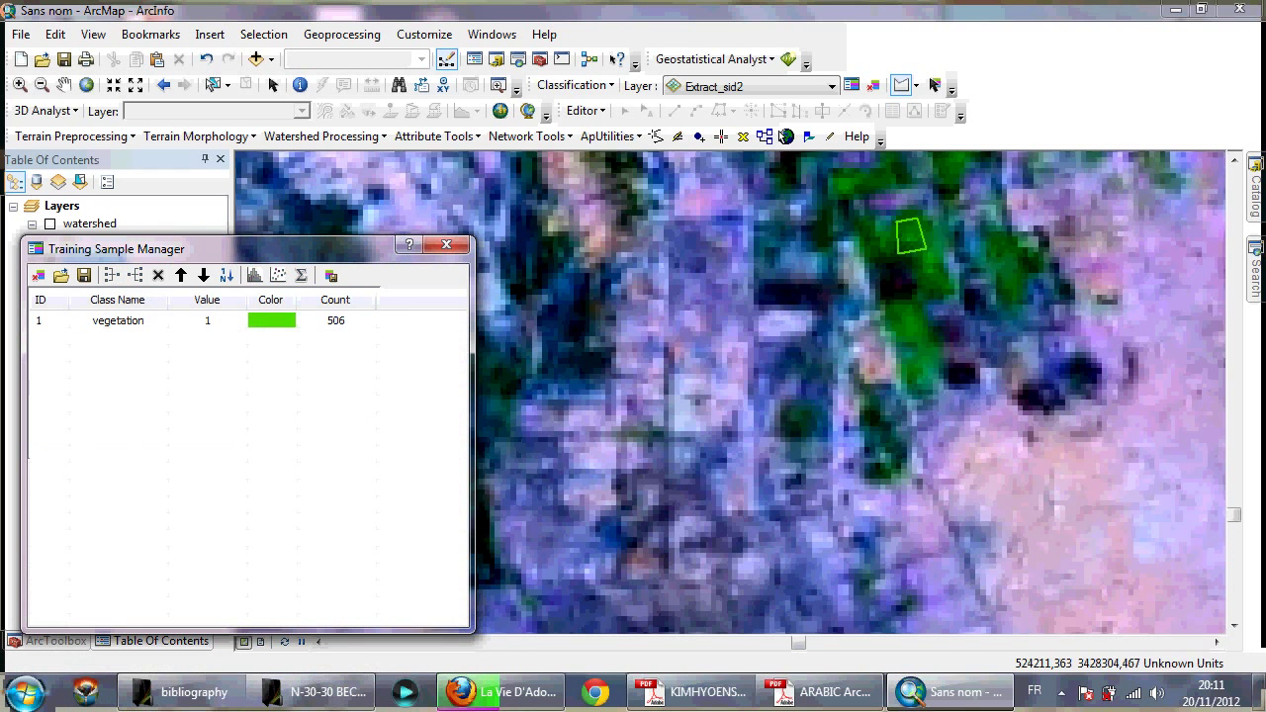
# Draw three new sample polygons, Class 9, Class 10 and Class 11
pyautogui.scroll(2, 732, 356)
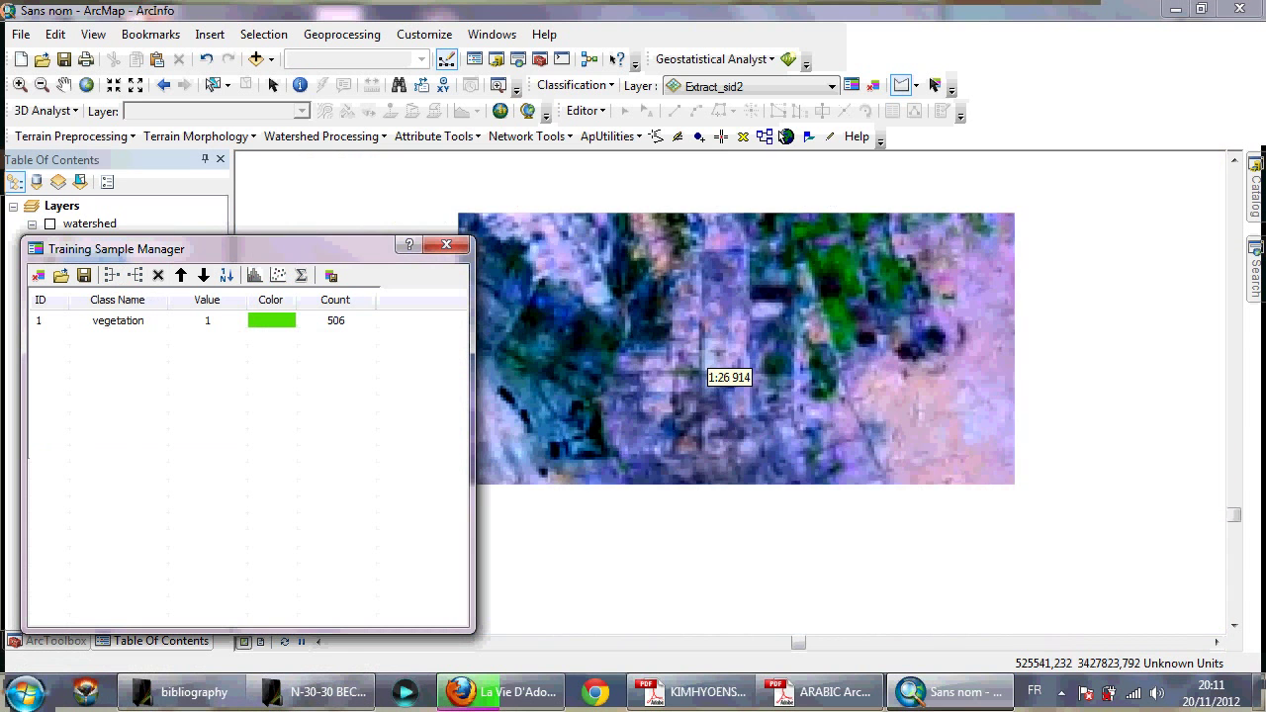
pyautogui.scroll(-4, 732, 356)
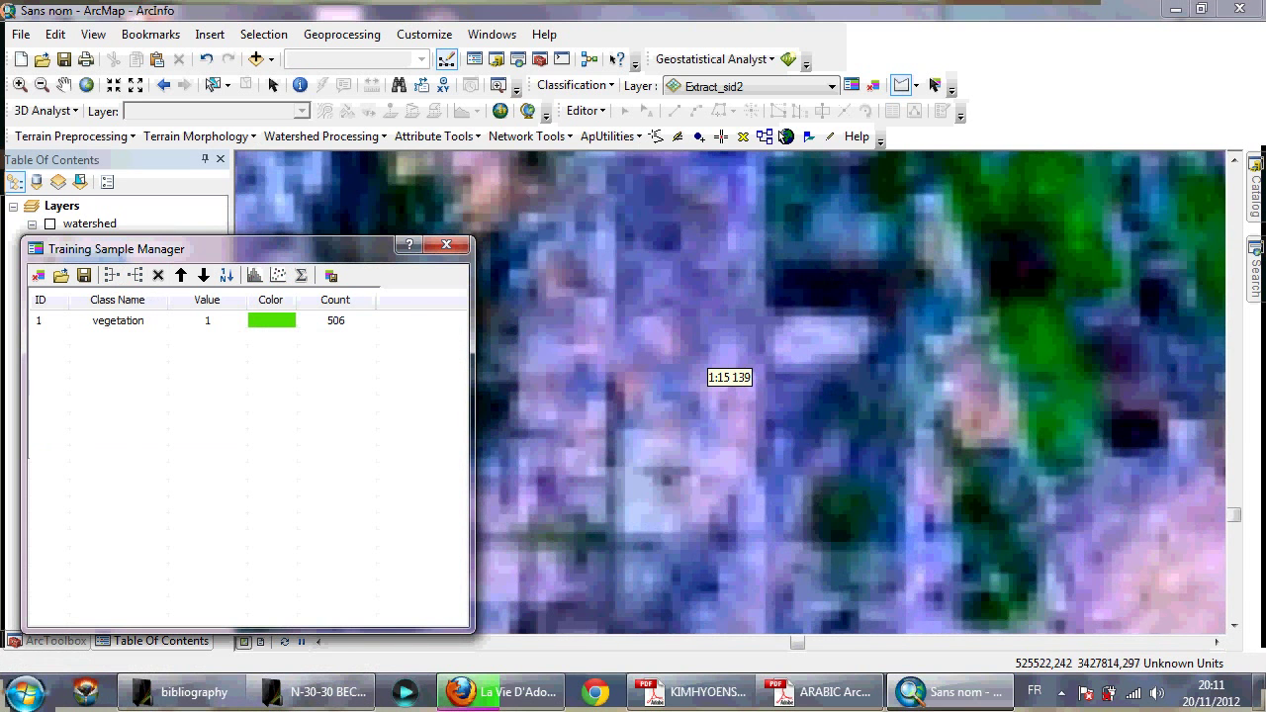
pyautogui.click(642, 267)
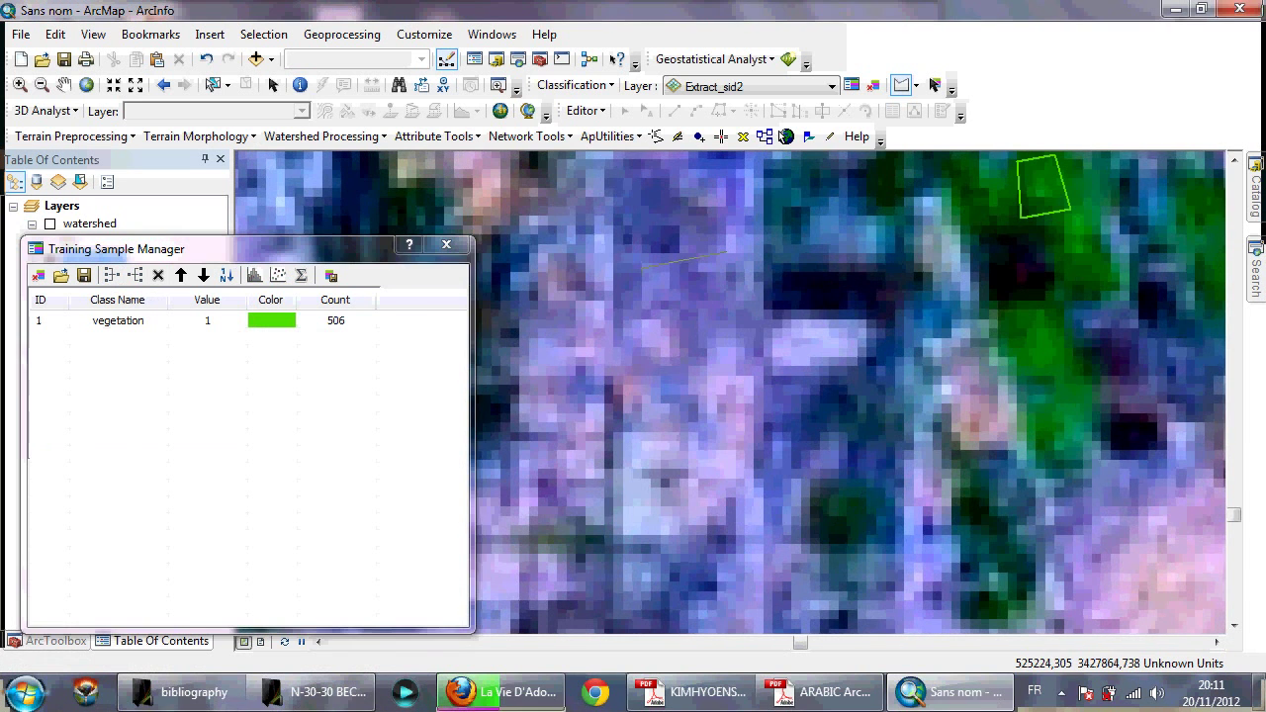
pyautogui.doubleClick(725, 312)
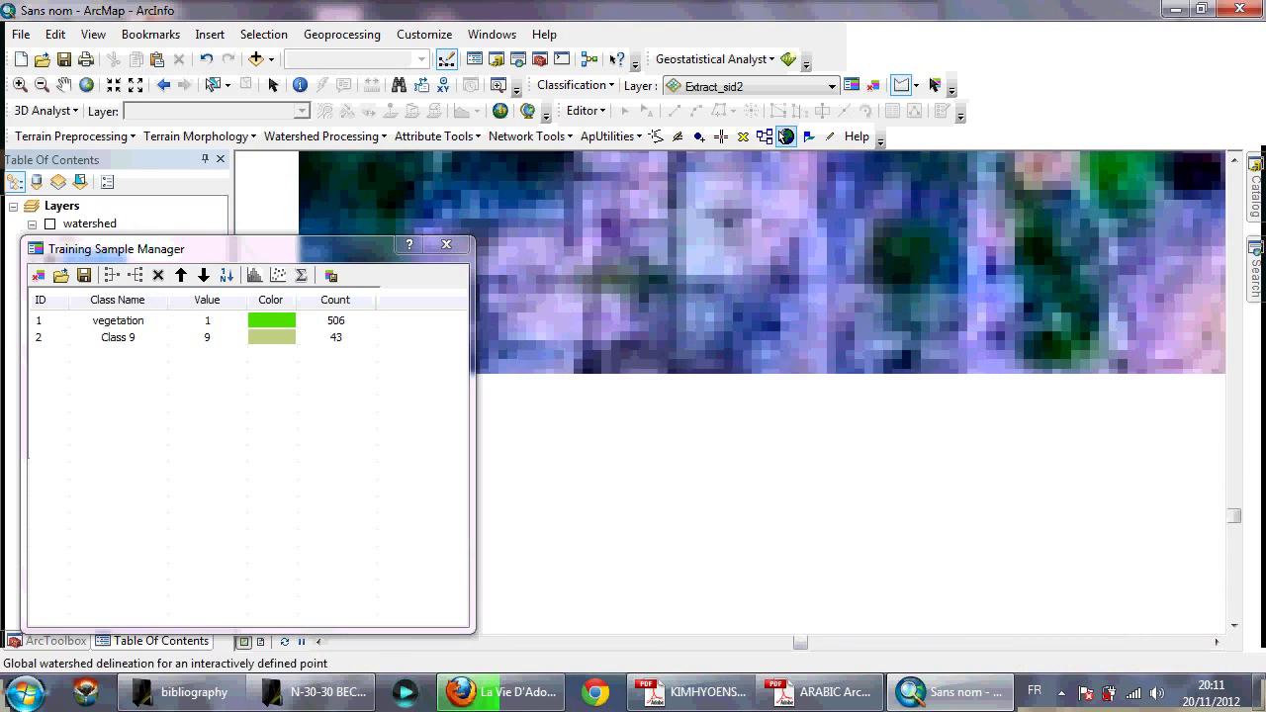
pyautogui.click(747, 302)
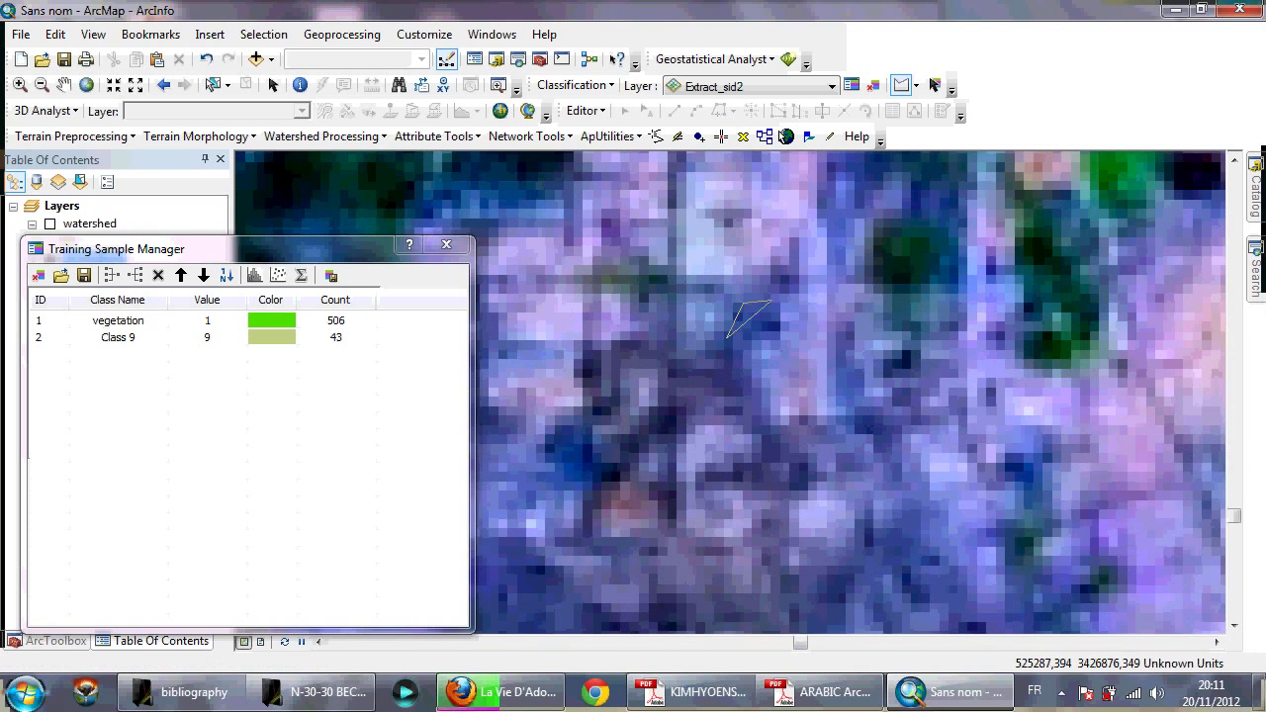
pyautogui.doubleClick(770, 302)
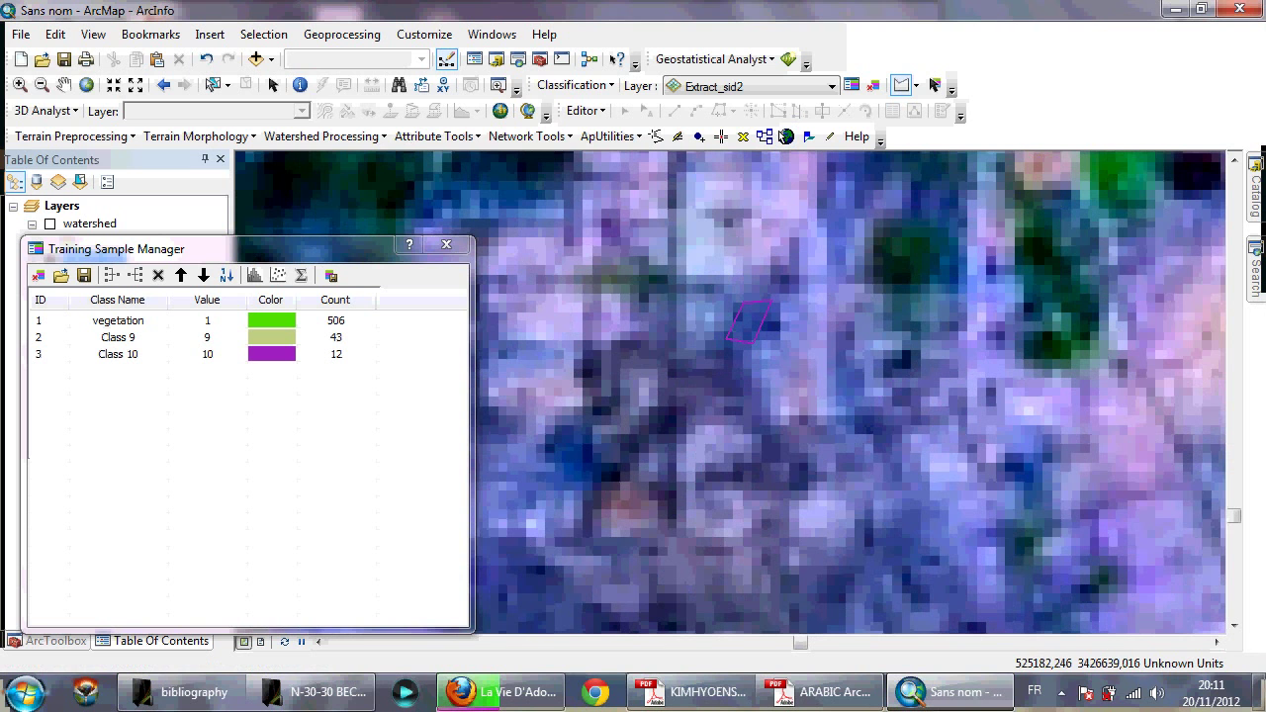
pyautogui.click(683, 406)
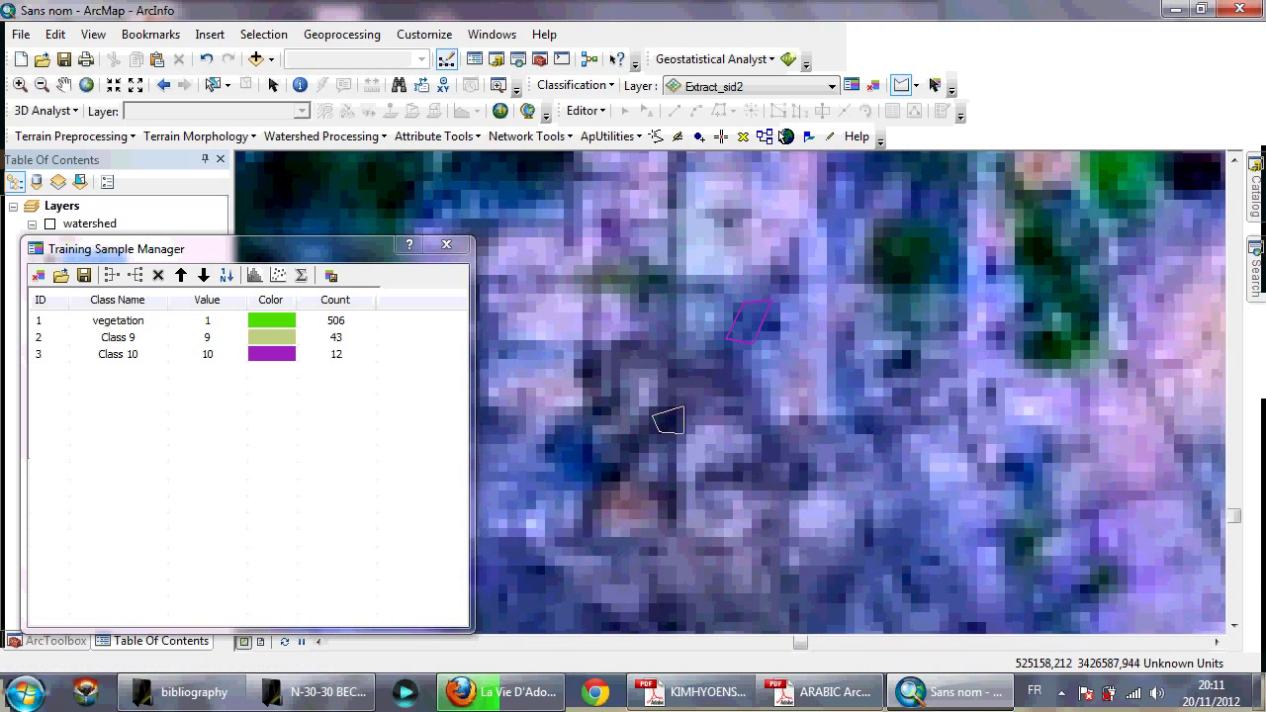
pyautogui.doubleClick(666, 426)
# Zoom in and draw the four-vertex Class 12 sample polygon
pyautogui.scroll(1, 729, 377)
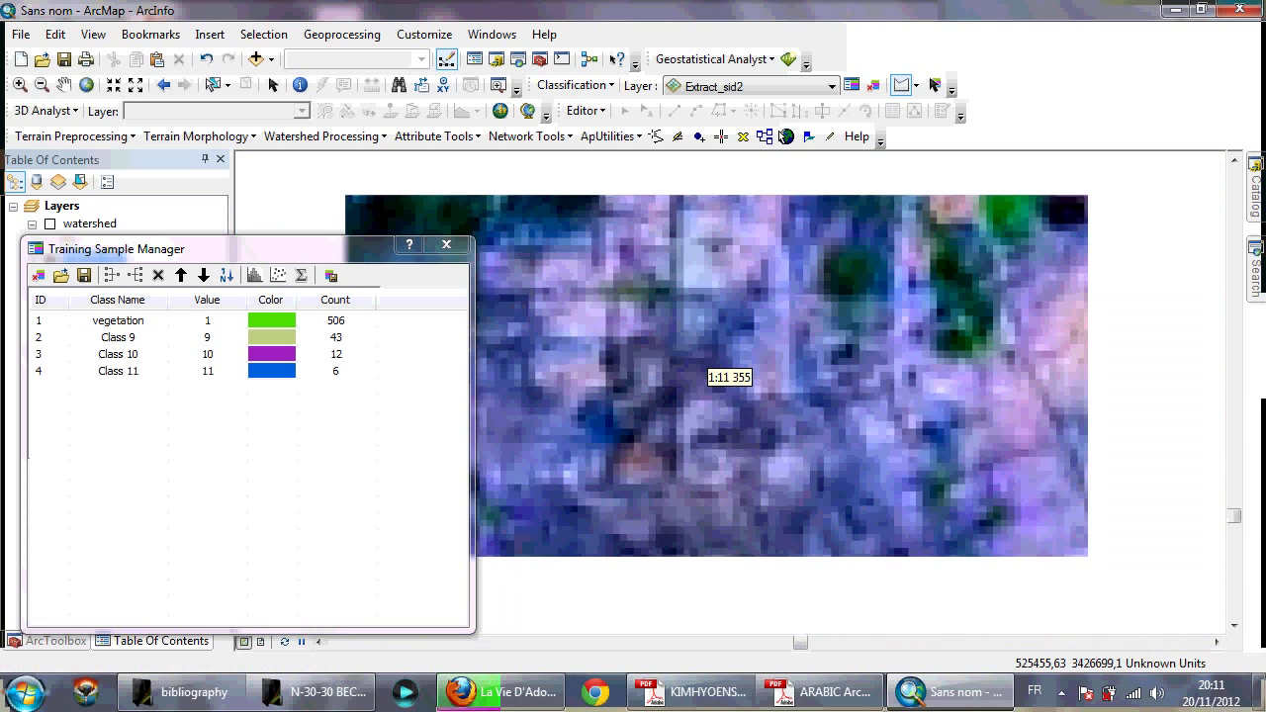
pyautogui.scroll(2, 729, 377)
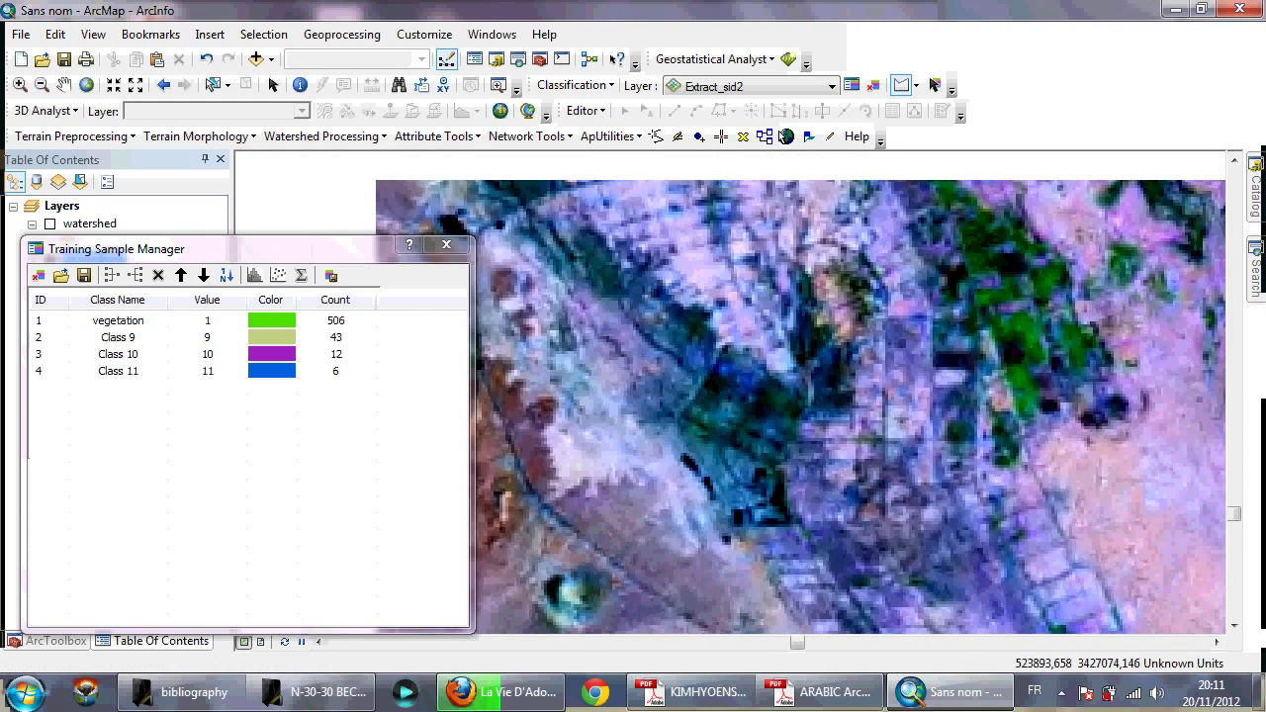
pyautogui.scroll(-2, 729, 377)
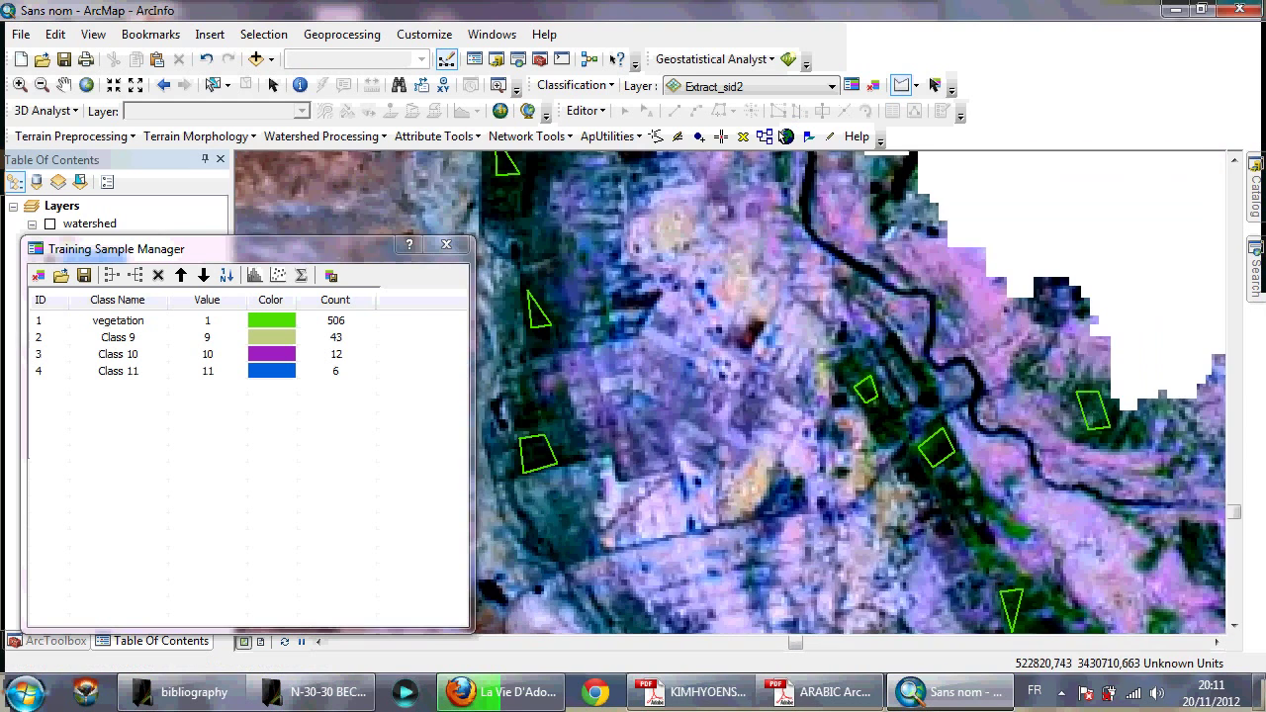
pyautogui.scroll(1, 729, 377)
pyautogui.scroll(2, 729, 377)
pyautogui.scroll(-3, 729, 377)
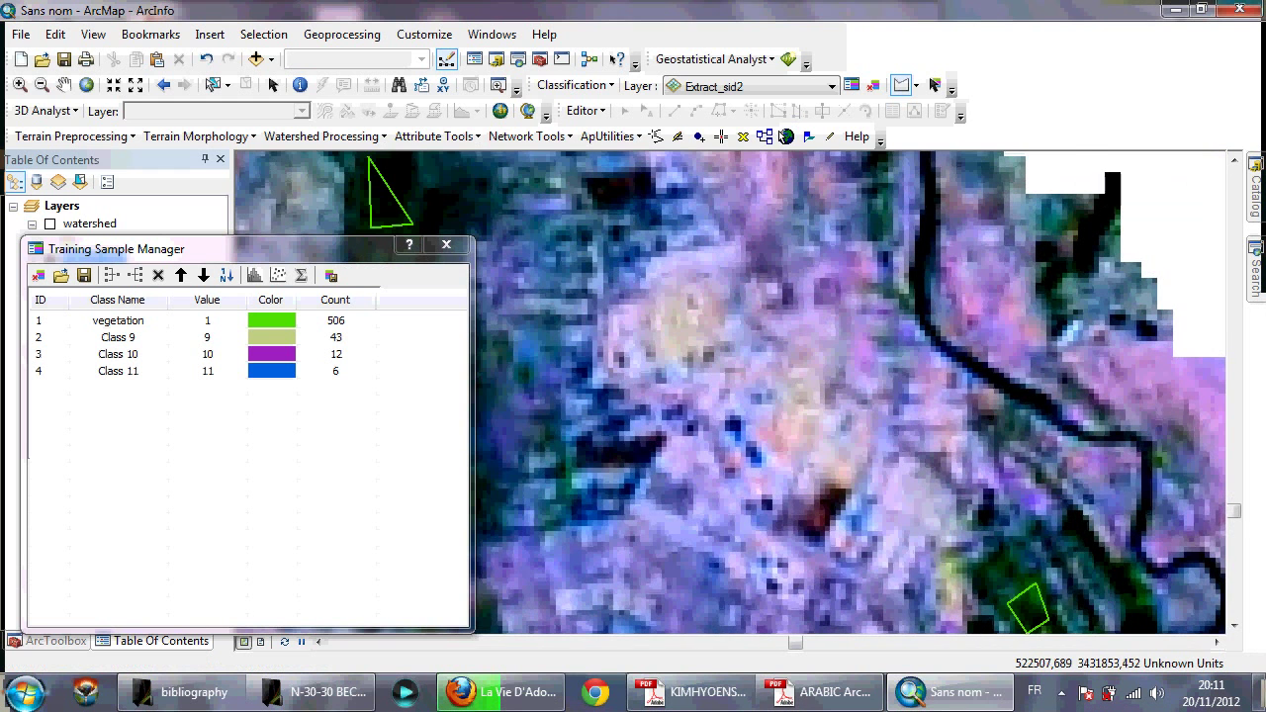
pyautogui.click(588, 445)
pyautogui.click(652, 441)
pyautogui.click(645, 461)
pyautogui.doubleClick(588, 466)
# Pan to other areas and draw samples Class 13, Class 14 and Class 15
pyautogui.press('Up')
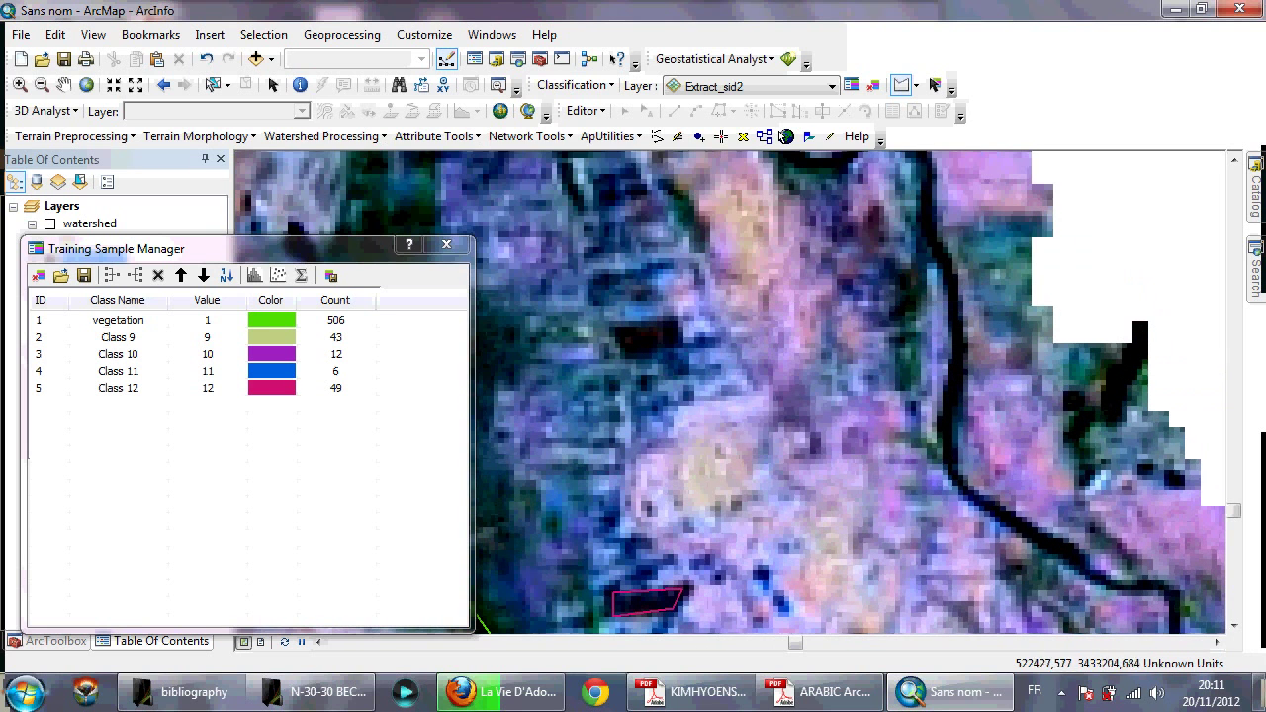
pyautogui.doubleClick(669, 367)
pyautogui.press('Up')
pyautogui.press('Left')
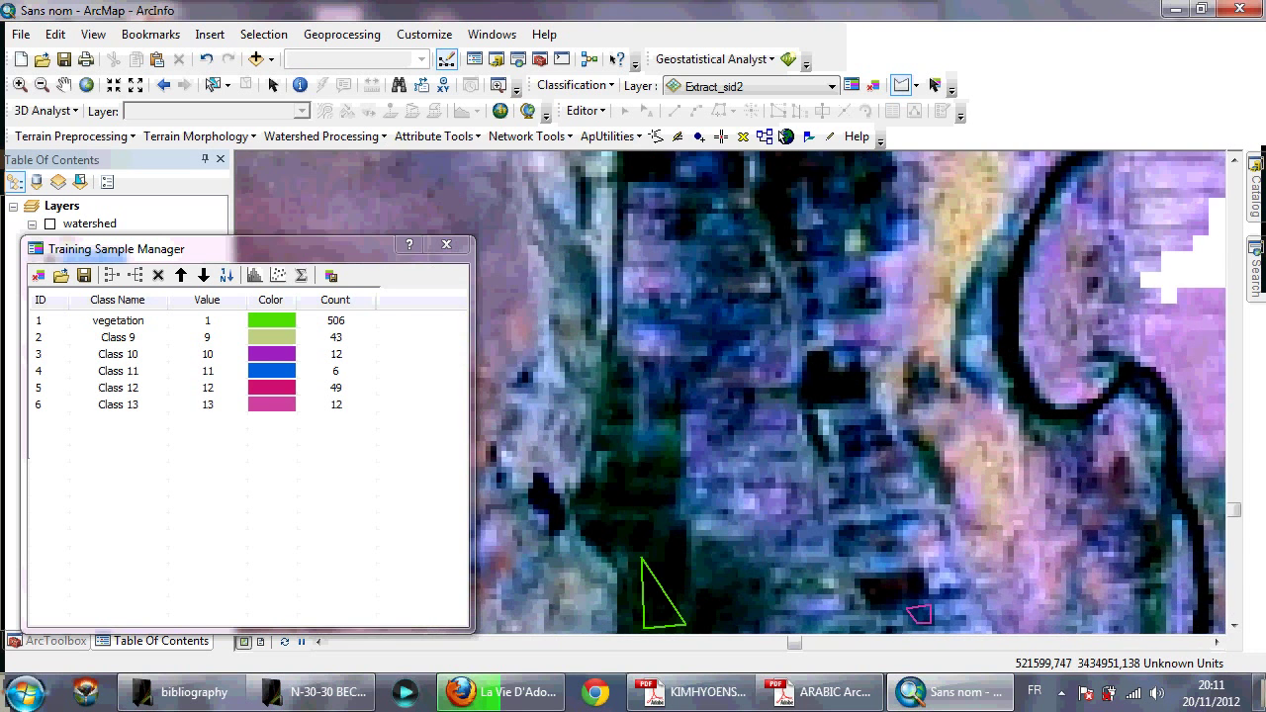
pyautogui.scroll(-2, 705, 367)
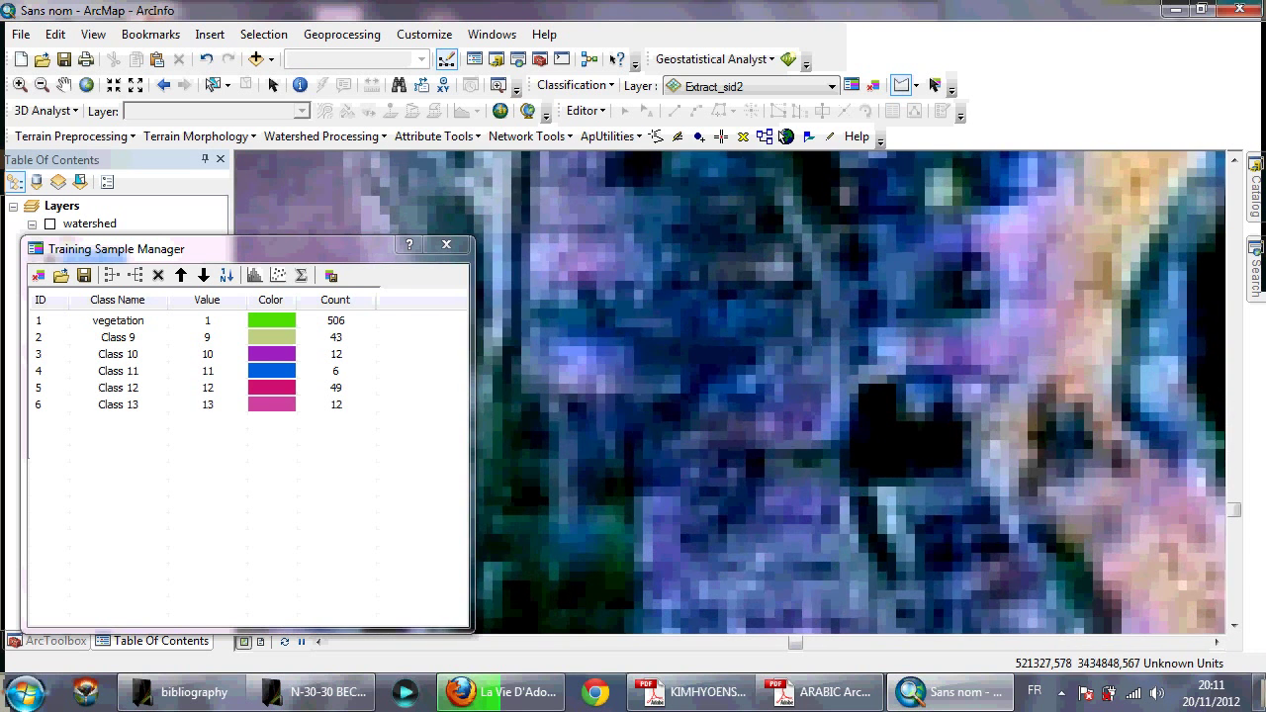
pyautogui.click(737, 358)
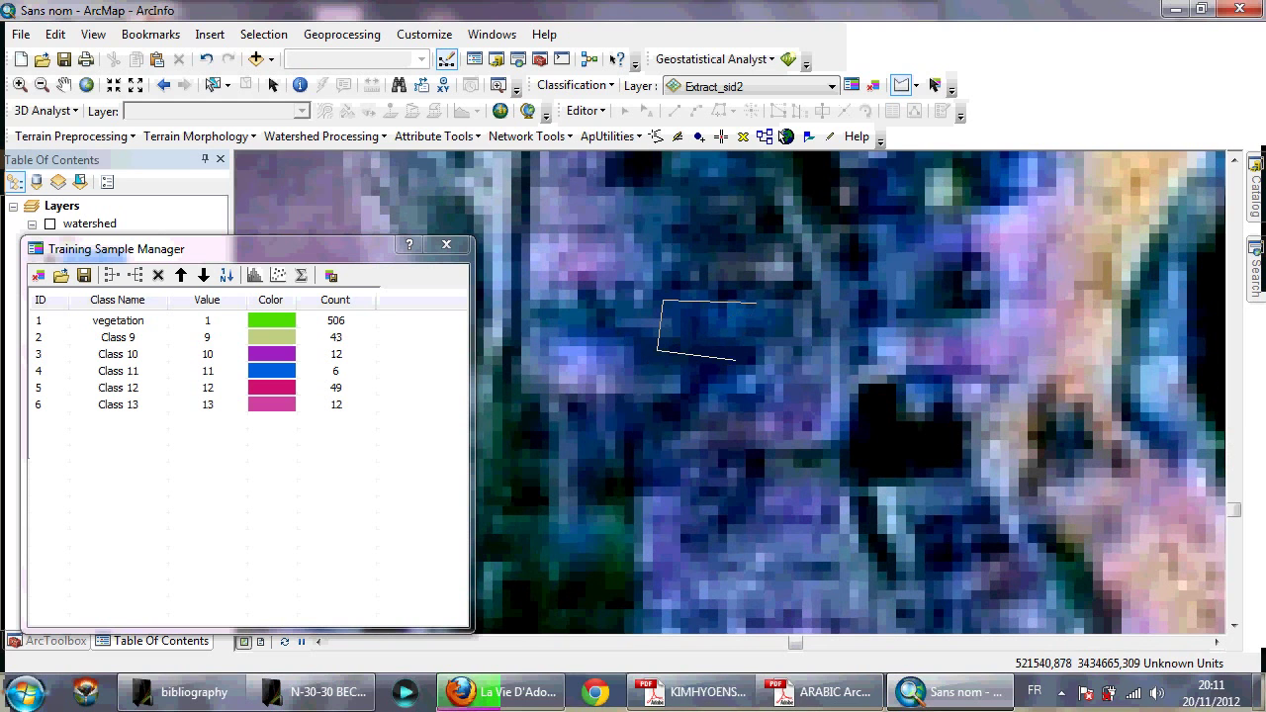
pyautogui.doubleClick(657, 349)
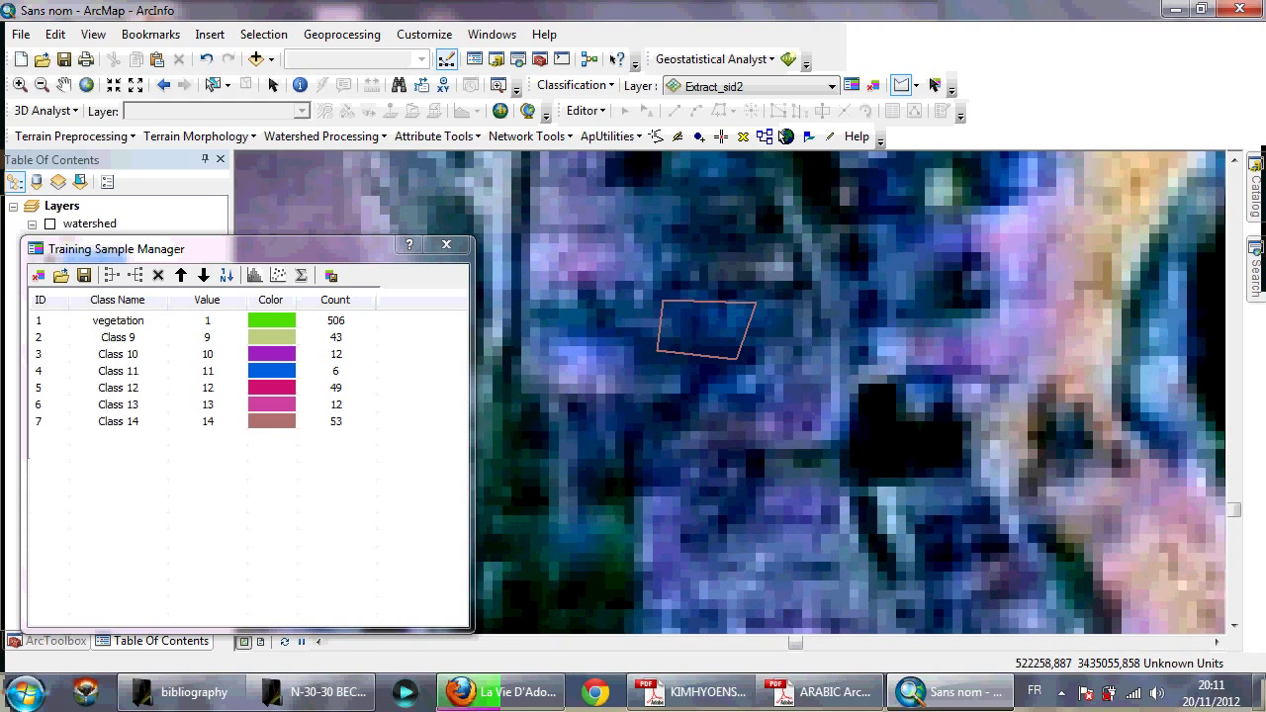
pyautogui.click(887, 224)
pyautogui.click(956, 221)
pyautogui.click(952, 273)
pyautogui.doubleClick(896, 285)
pyautogui.scroll(-3, 759, 371)
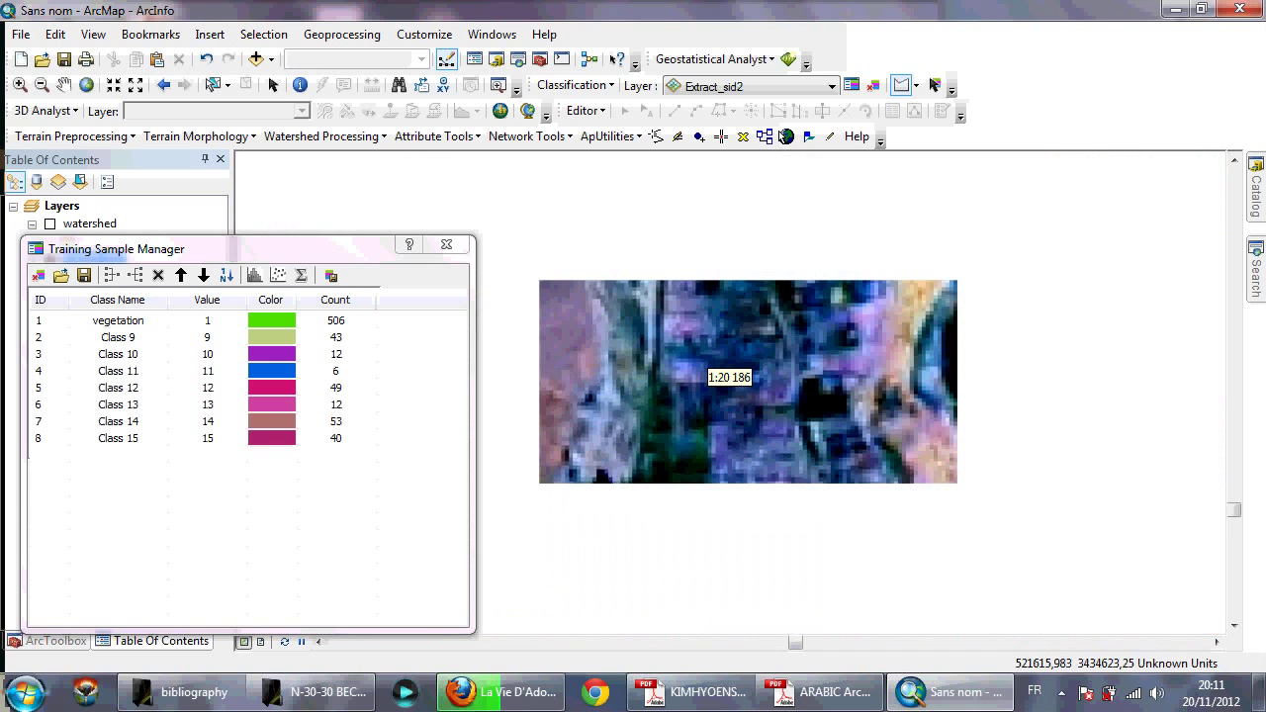
# Select Class 9–15, merge them into one 215-pixel Class 9, and begin renaming it
pyautogui.moveTo(117, 438); pyautogui.dragTo(118, 337)
pyautogui.click(112, 275)
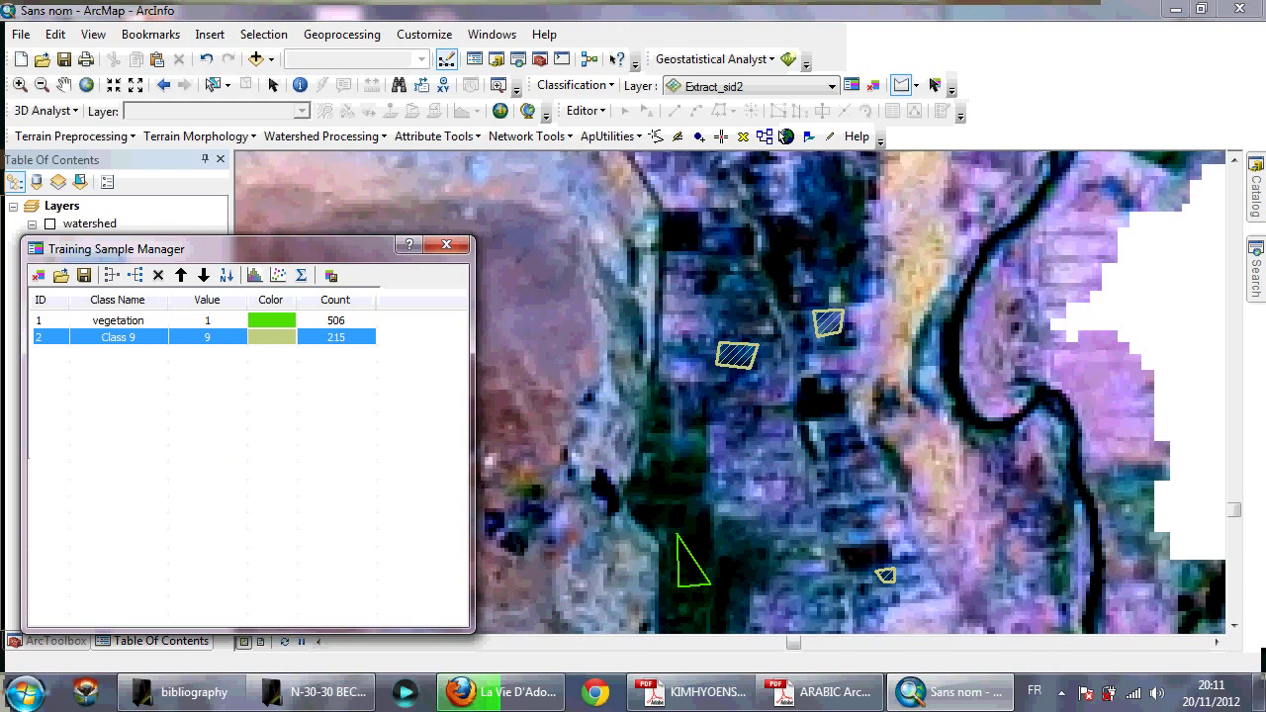
pyautogui.moveTo(316, 692)
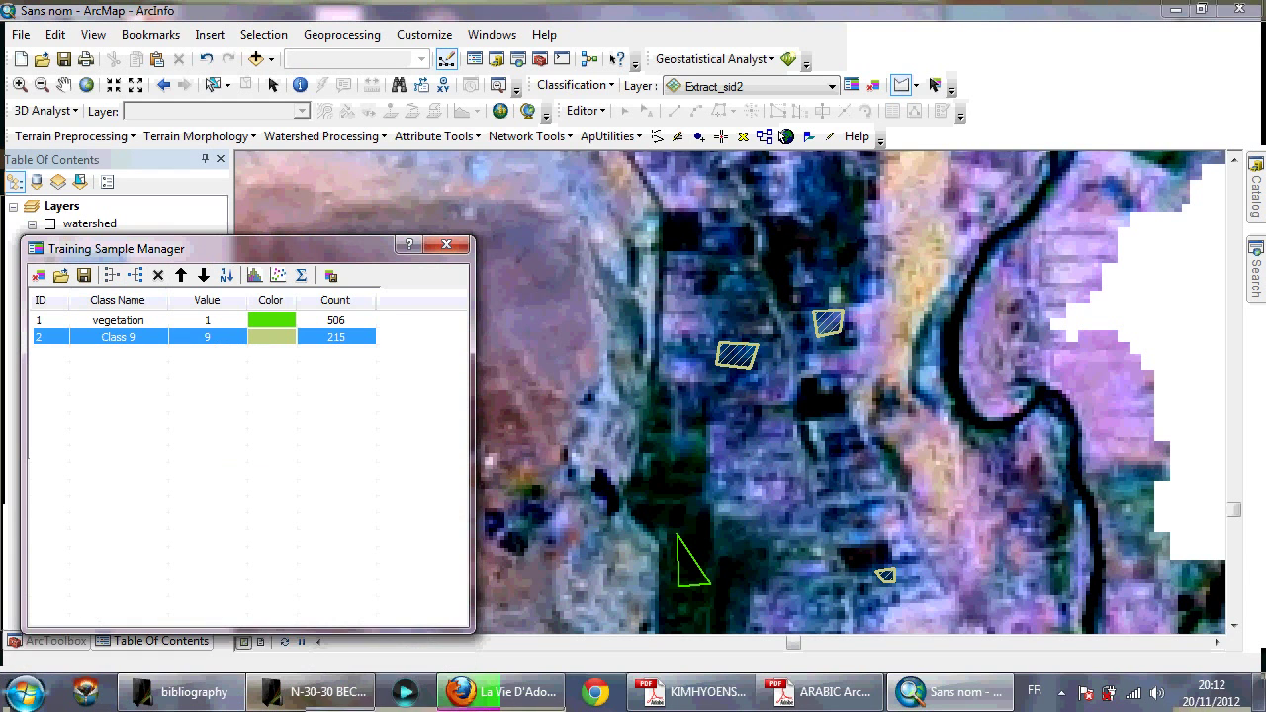
pyautogui.click(118, 337)
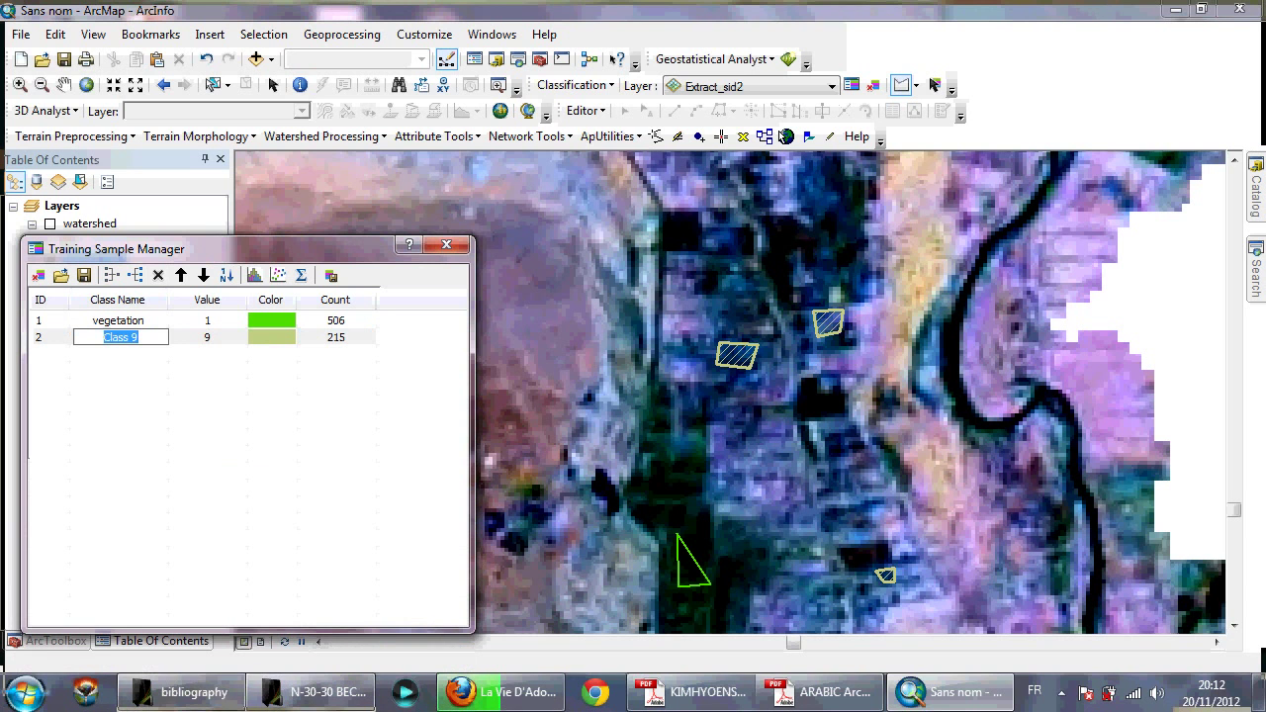